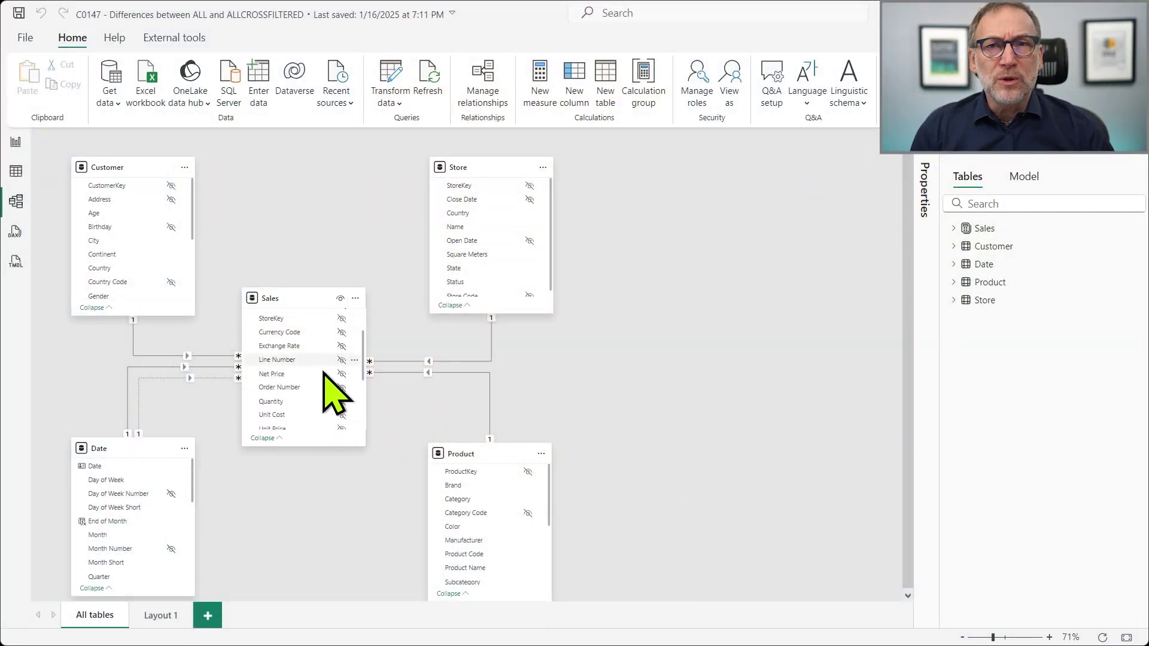
Step: Inspect the Product–Sales relationship in the Layout 1 diagram, then return to the Demo report page
left_click(160, 623)
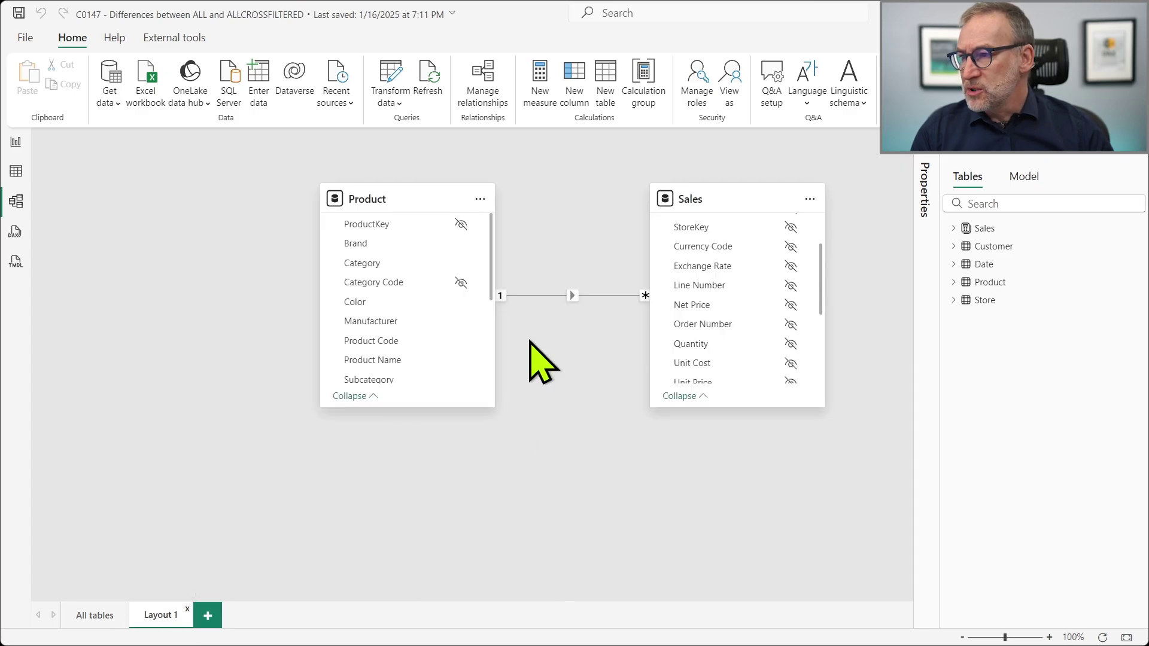
left_click(383, 202)
left_click(678, 217)
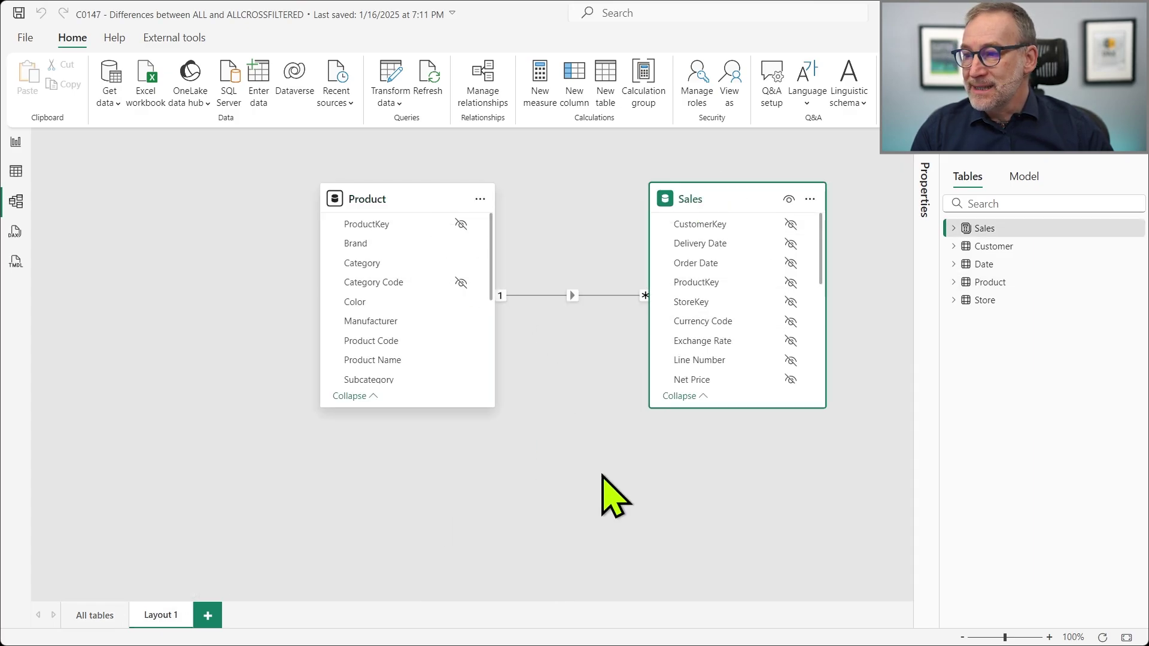
left_click(597, 509)
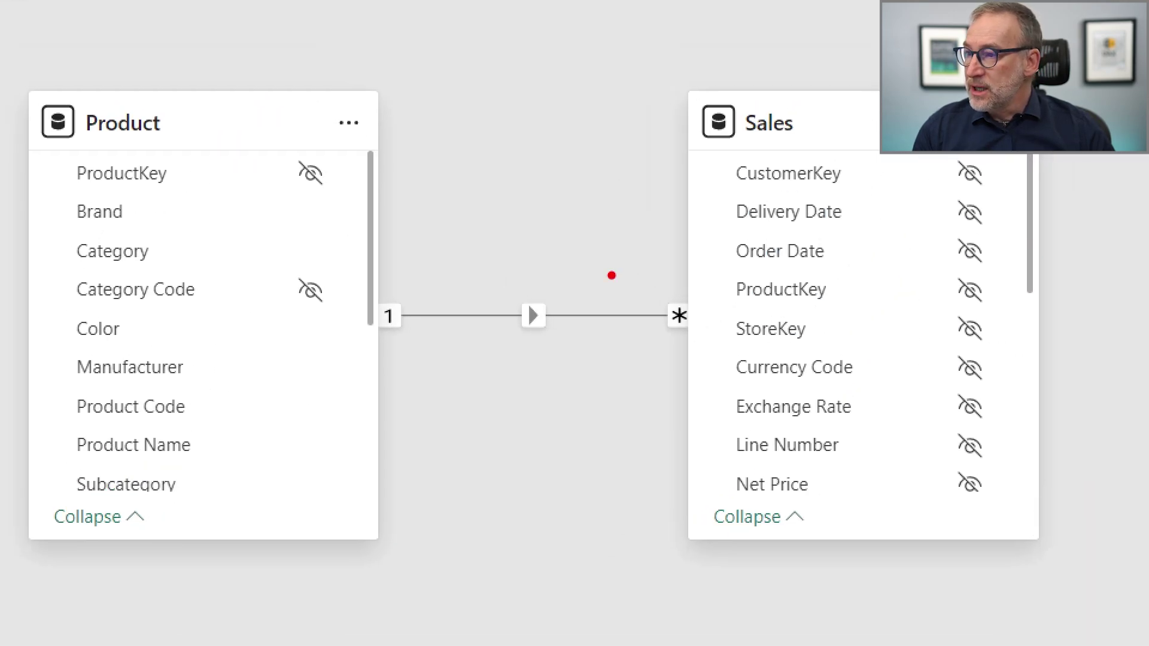
mouse_move(342, 291)
left_mouse_down()
mouse_move(569, 397)
mouse_move(748, 357)
left_mouse_up()
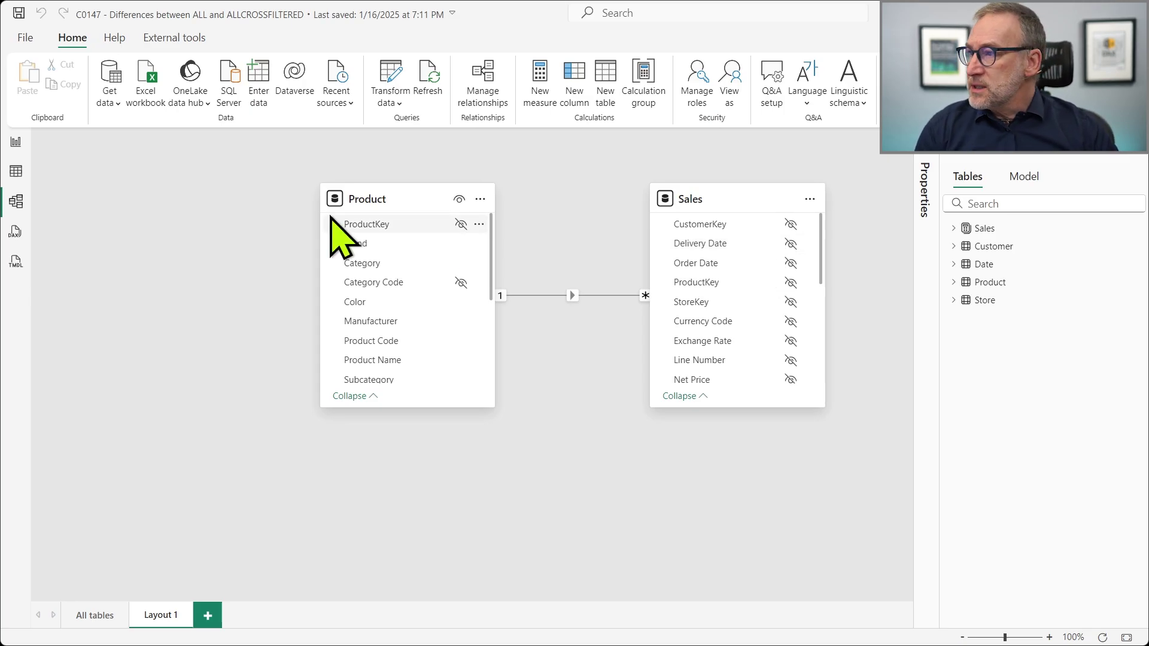
left_click(18, 143)
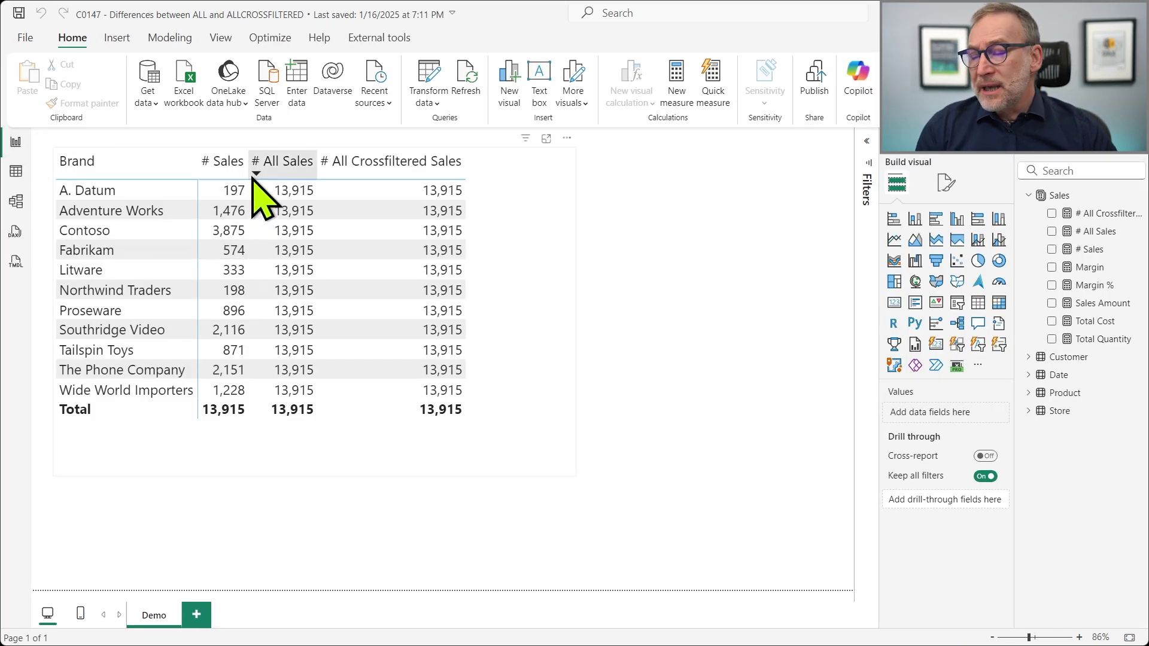
left_click(1090, 235)
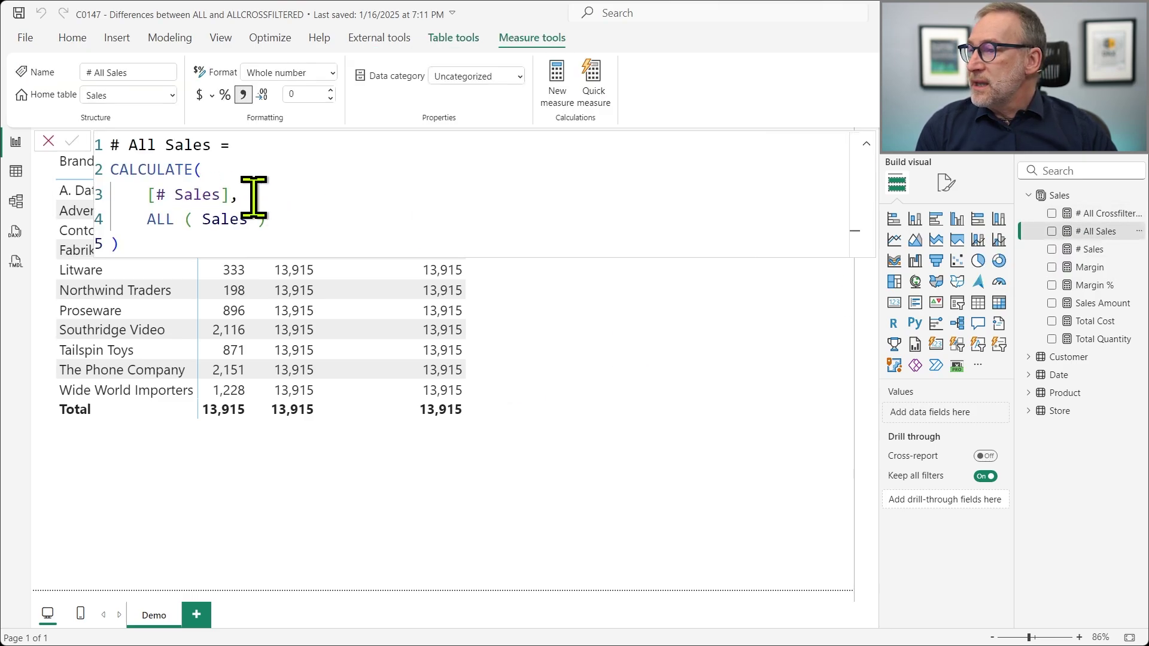
left_click(230, 170)
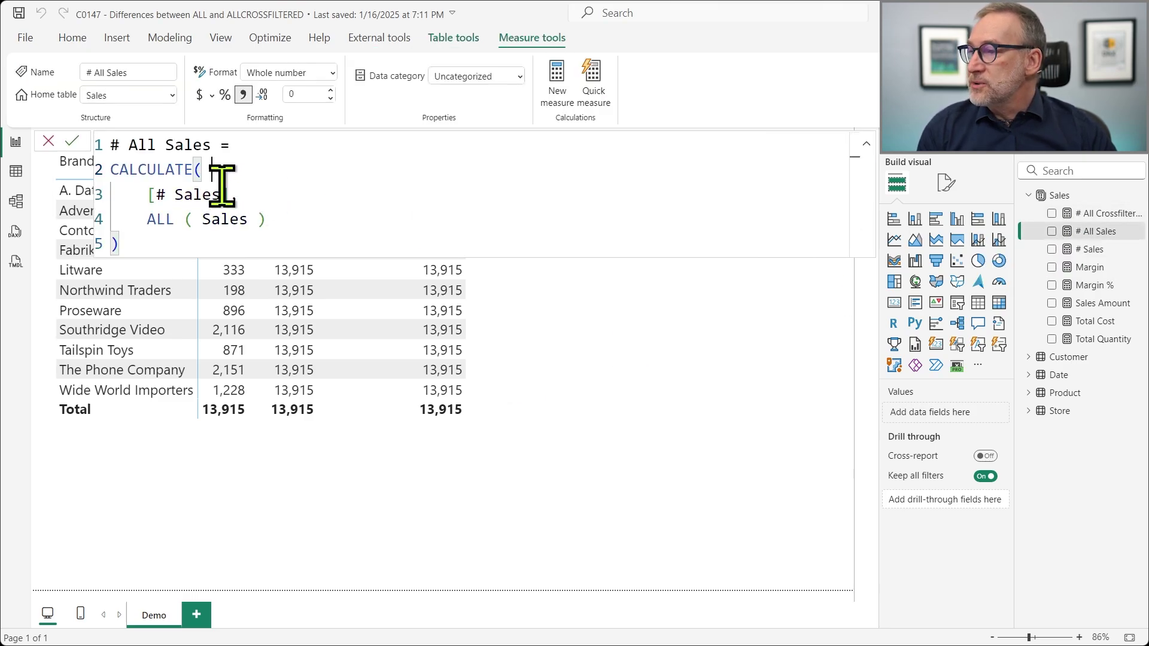
left_click_drag(149, 195, 229, 193)
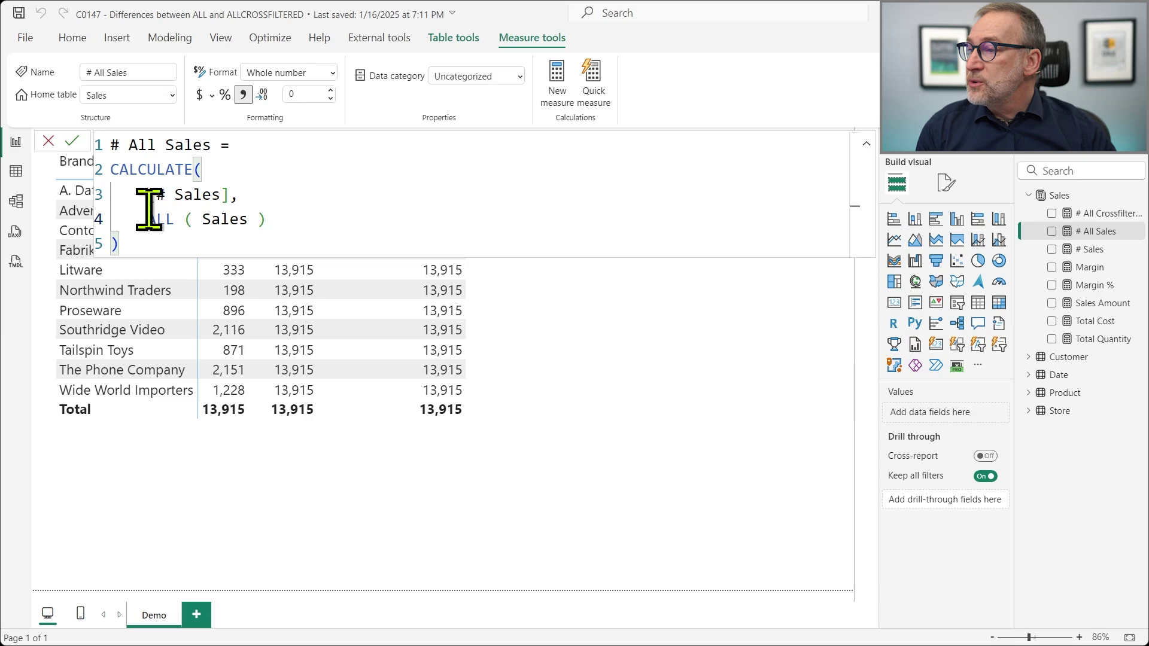
left_click_drag(148, 219, 354, 224)
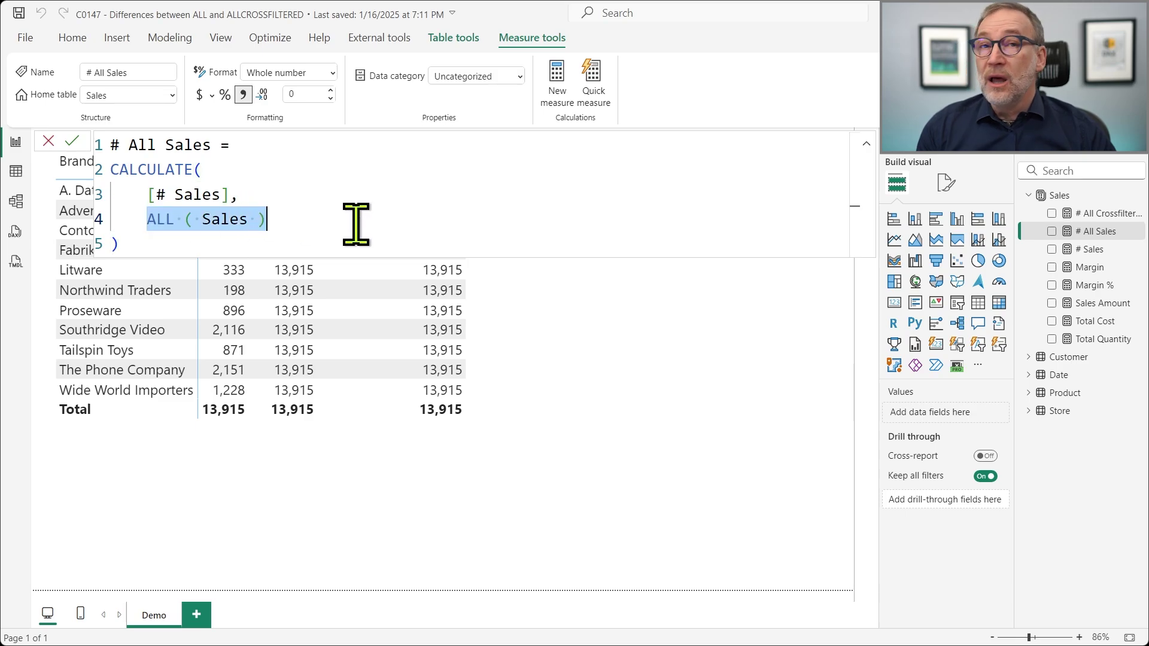
left_click(356, 225)
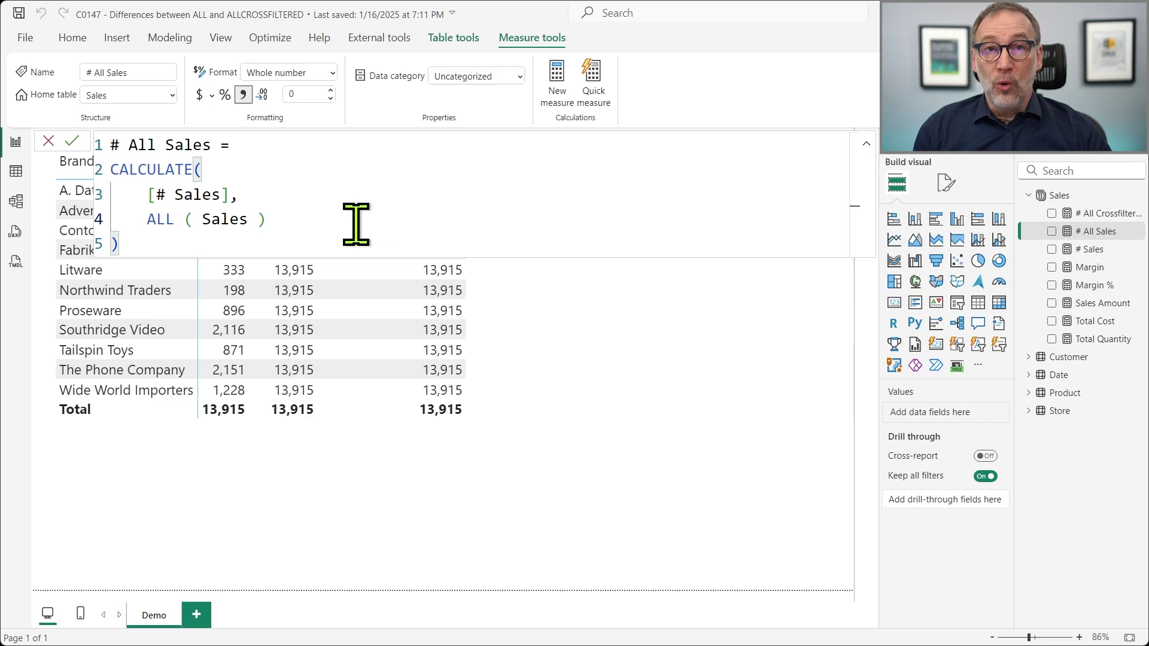
double_click(216, 219)
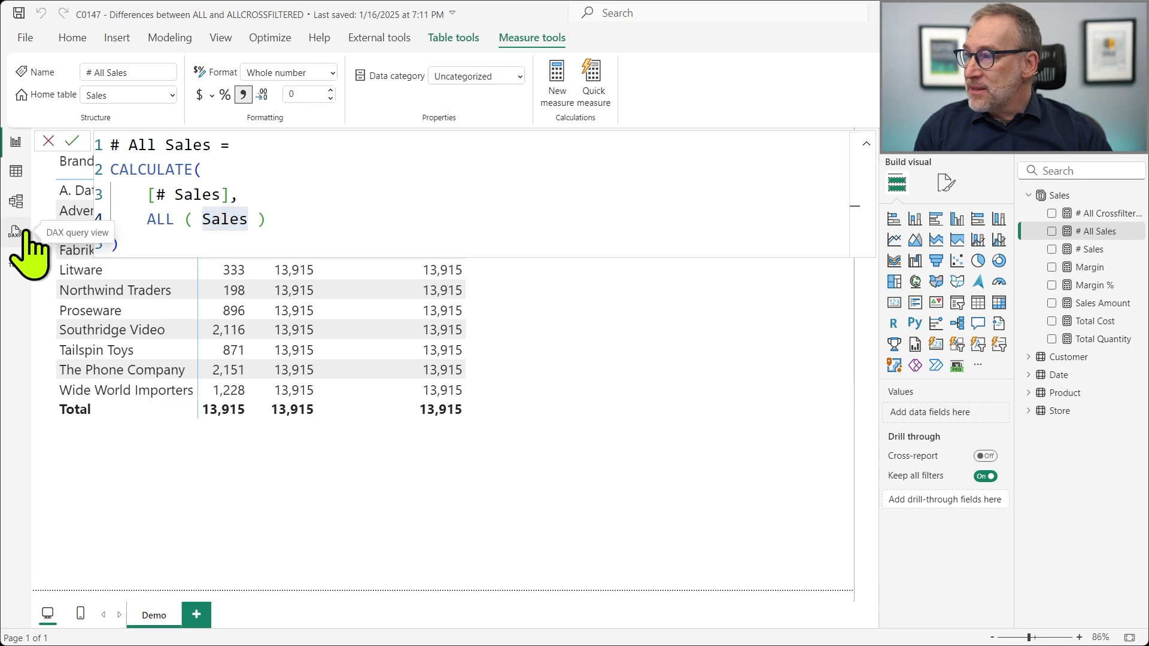
left_click(17, 202)
left_click(16, 202)
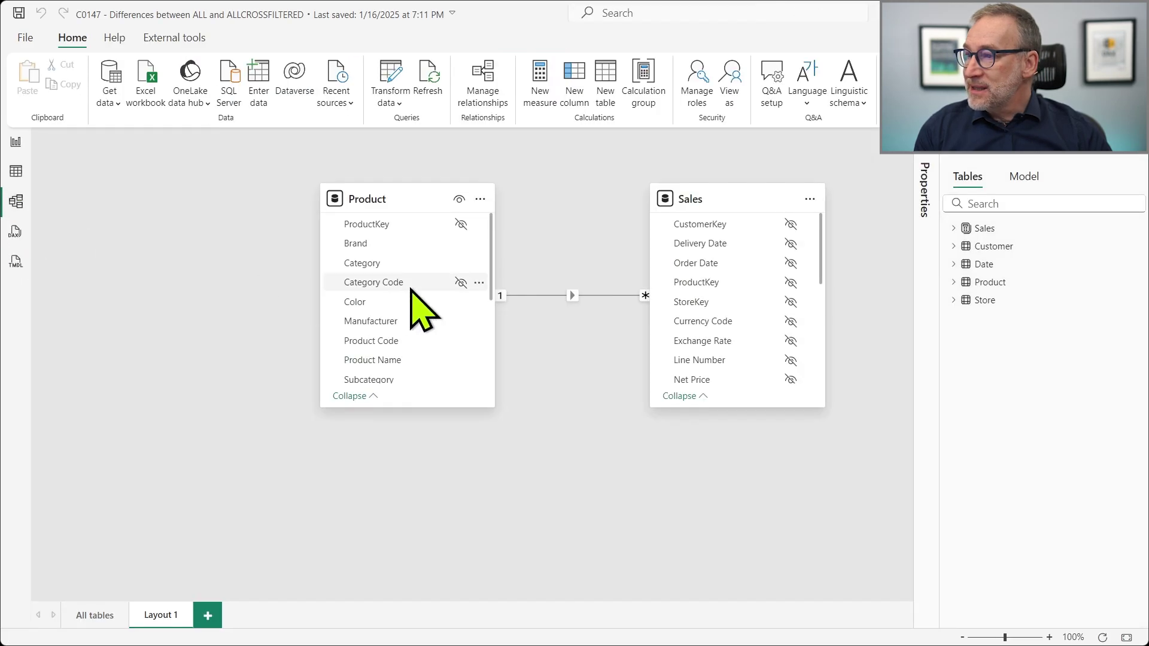
left_click(722, 205)
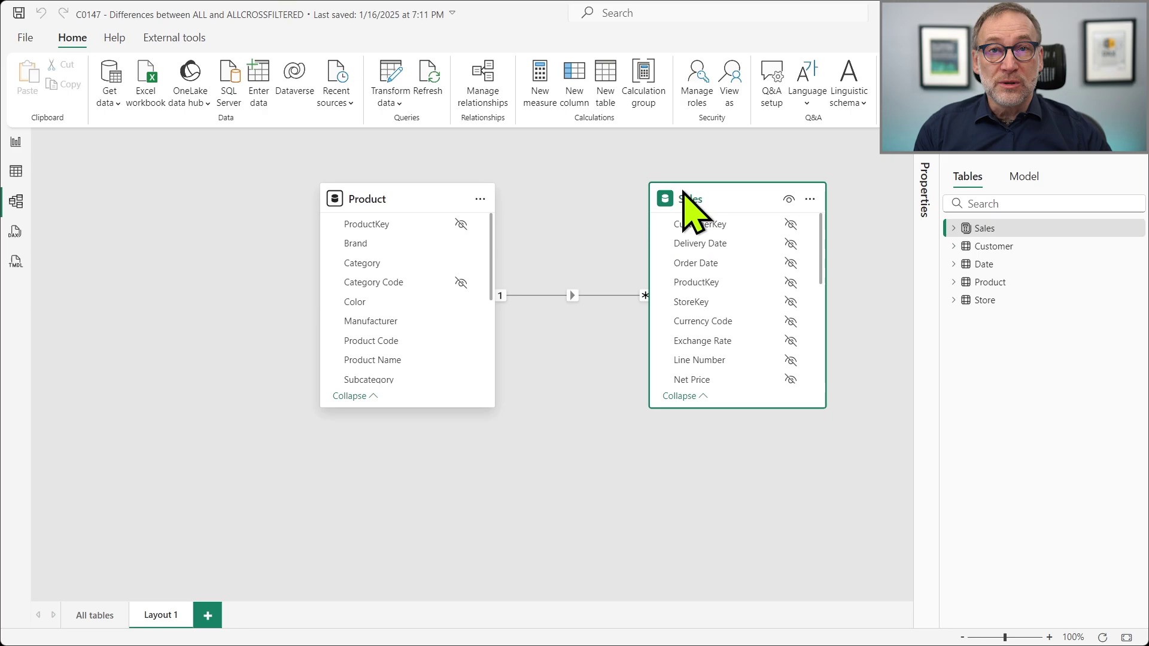
left_click(411, 206)
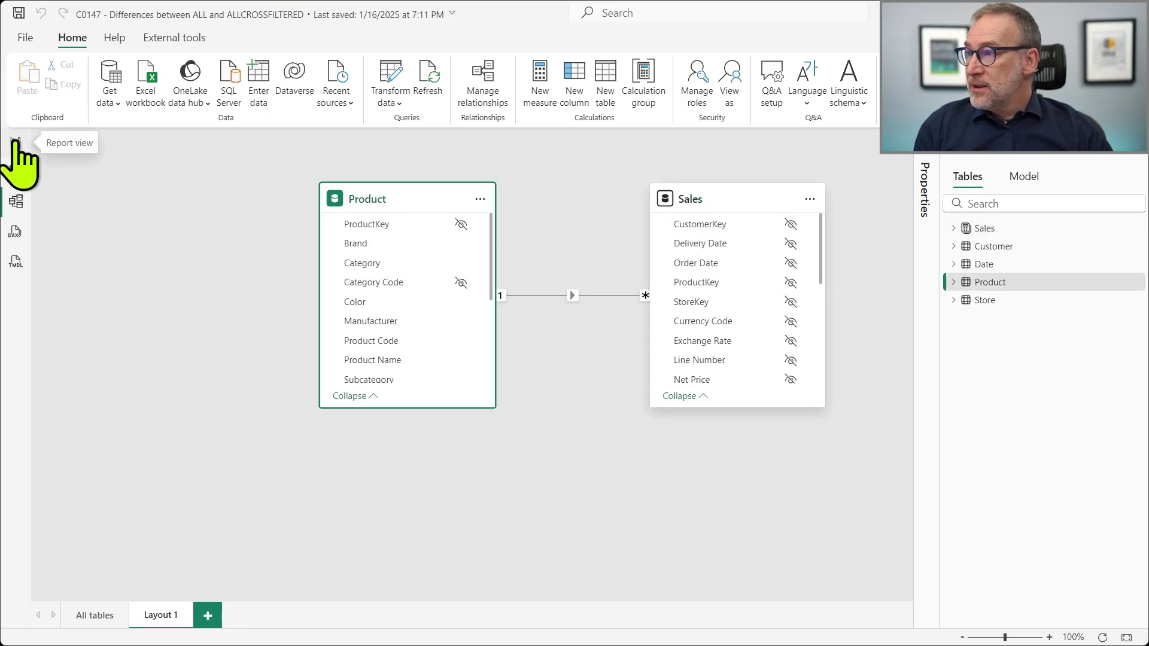
left_click(16, 144)
left_click(1099, 235)
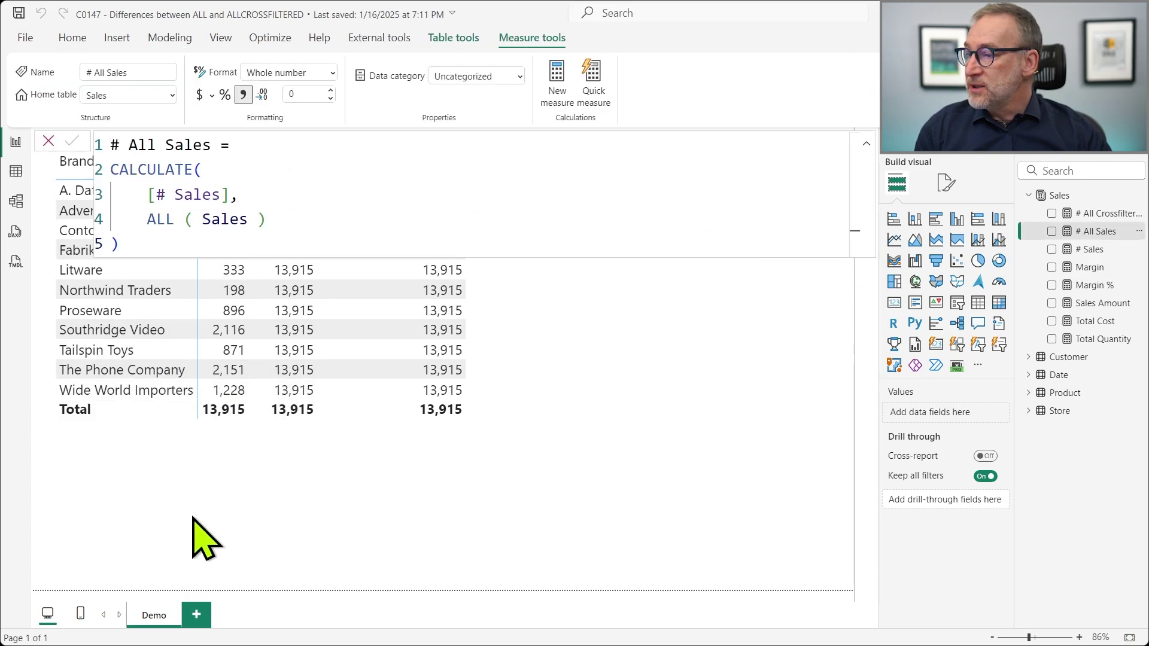
left_click(198, 488)
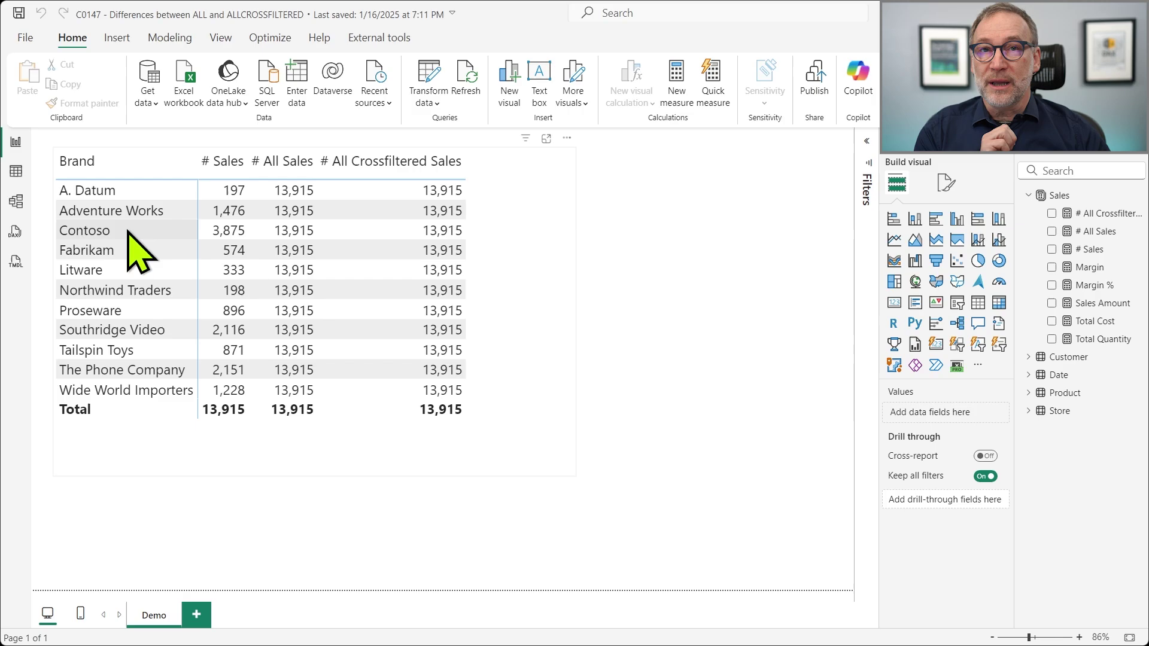
Step: Review the # All Crossfiltered Sales DAX ([# Sales] with ALLCROSSFILTERED ( Sales )), then switch to Model view
left_click(1107, 216)
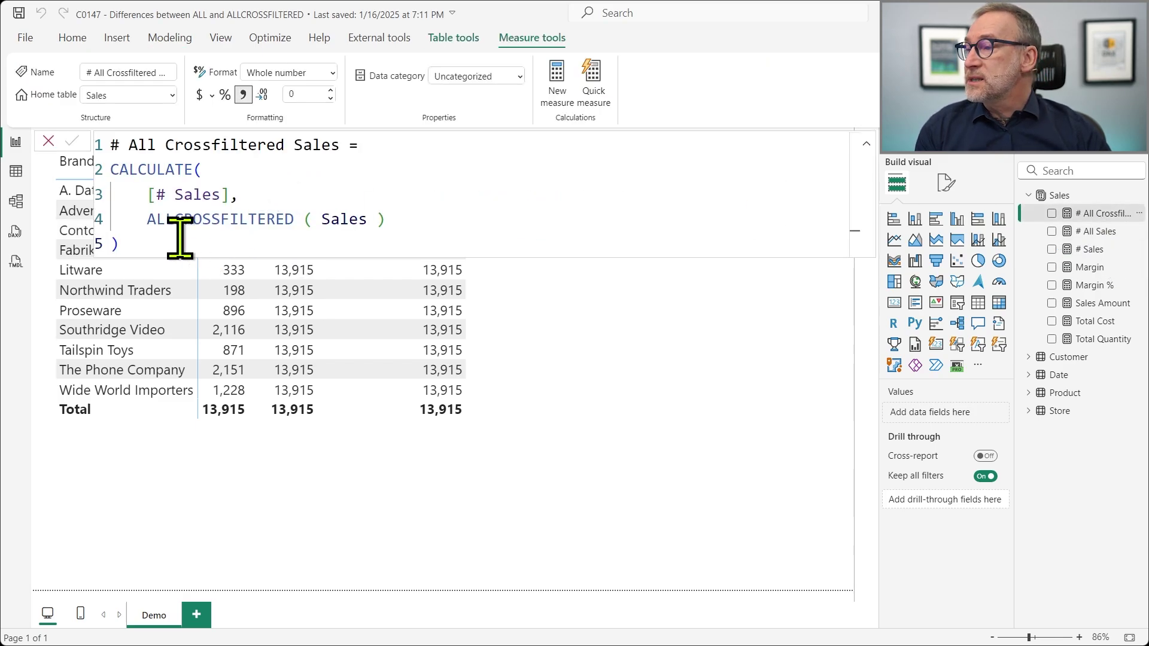
left_click_drag(141, 195, 248, 193)
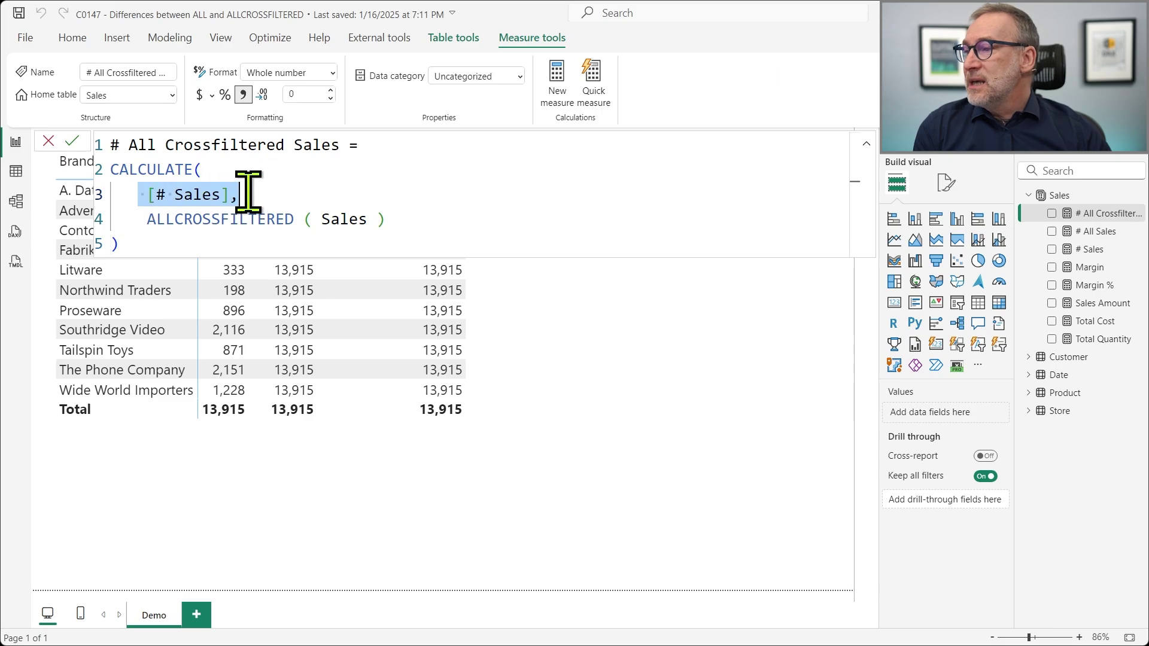
left_click_drag(147, 220, 398, 216)
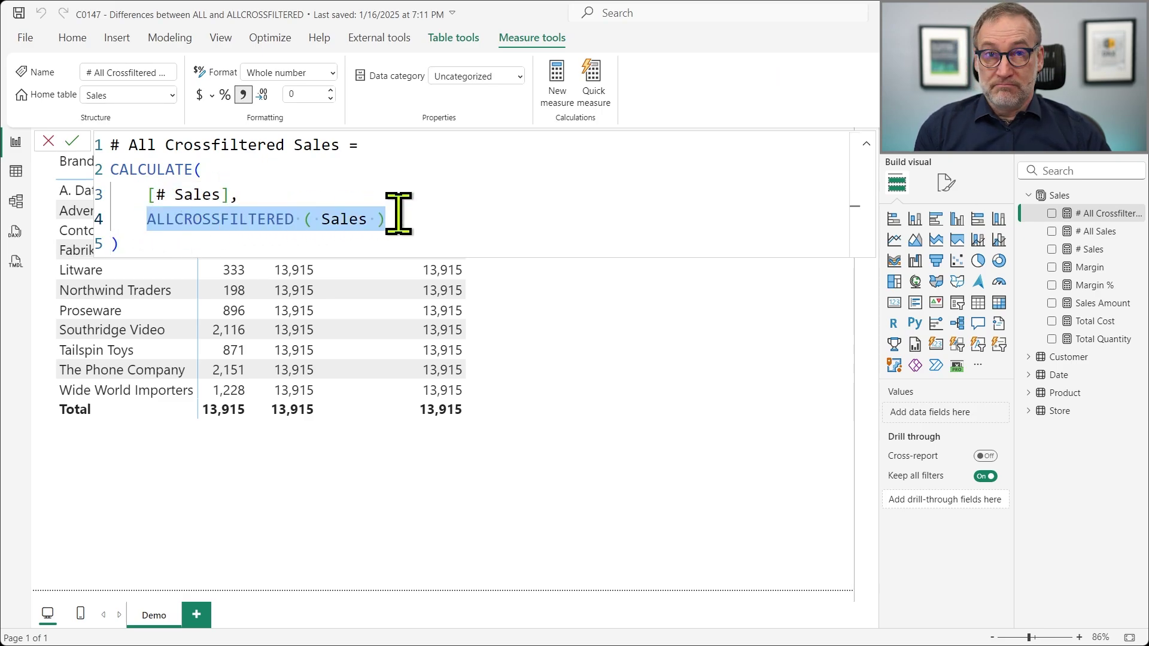
left_click(470, 383)
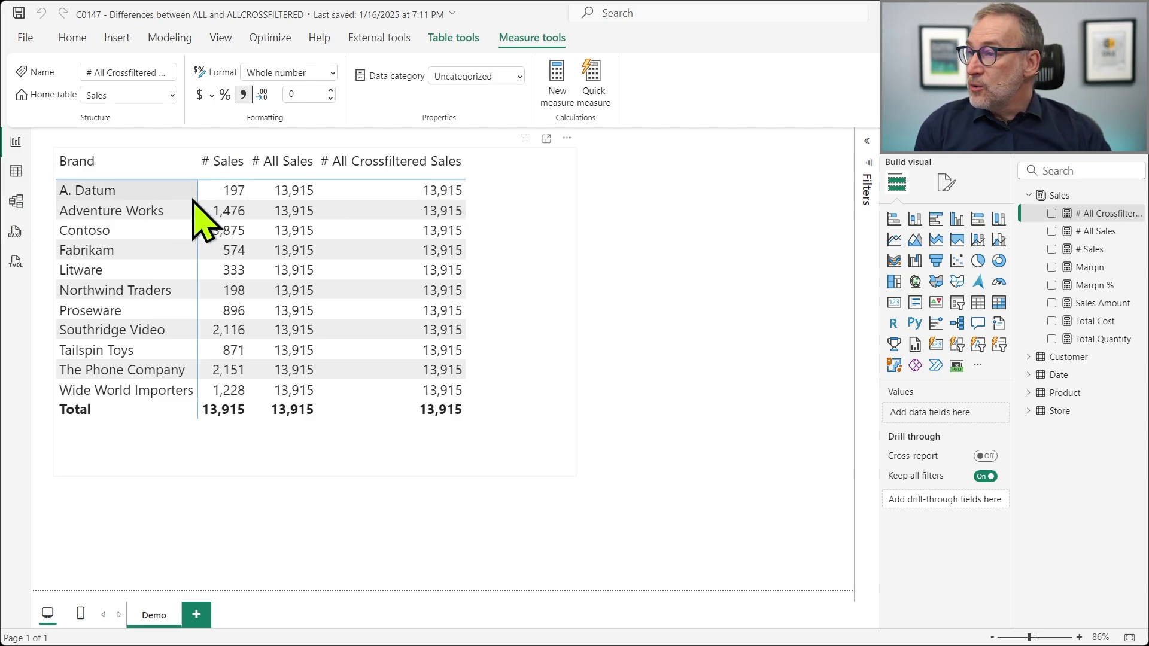
left_click(18, 204)
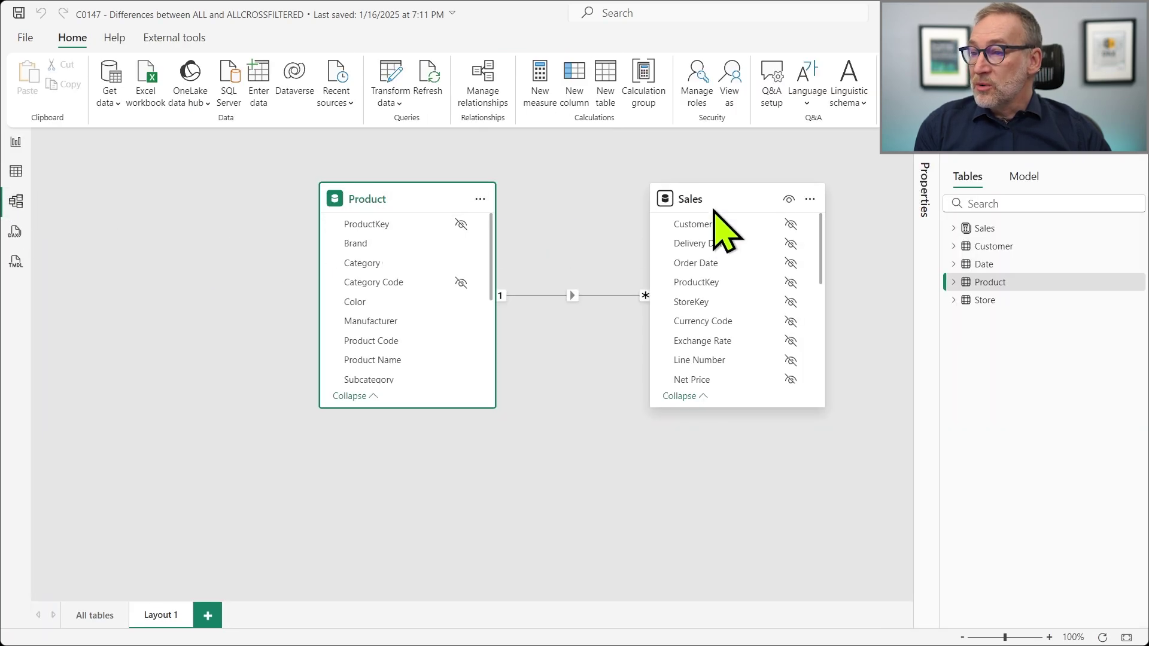
Step: Change the Product–Sales relationship to Many to many with Single cross-filter direction and save it
left_click(682, 198)
left_click(376, 197)
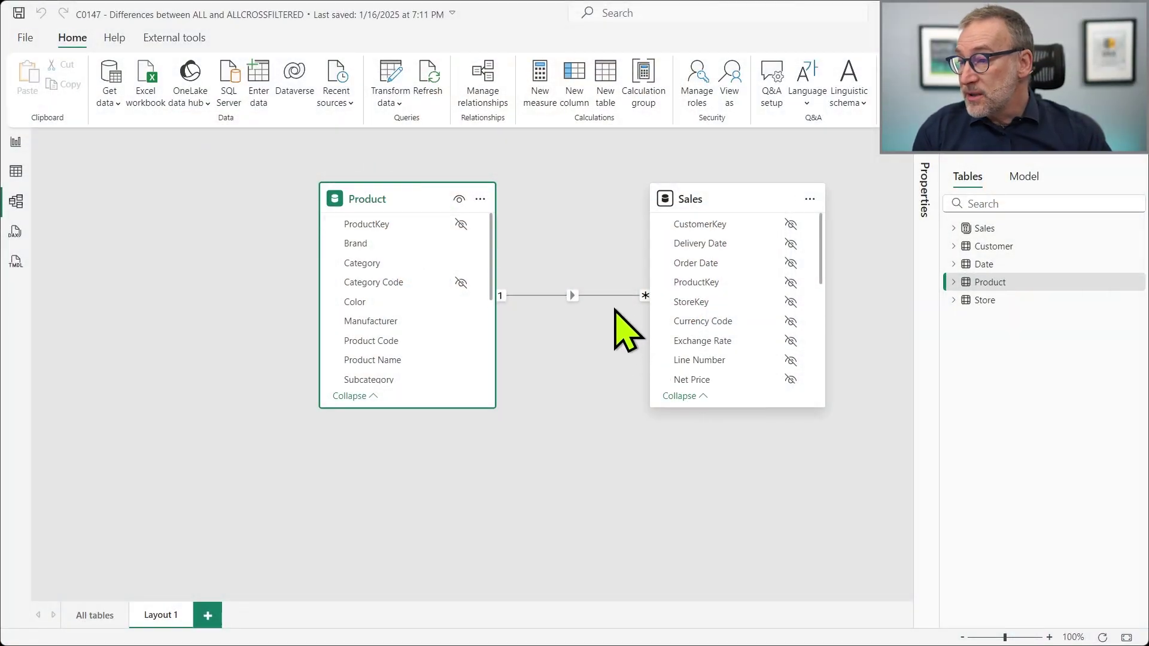
double_click(613, 295)
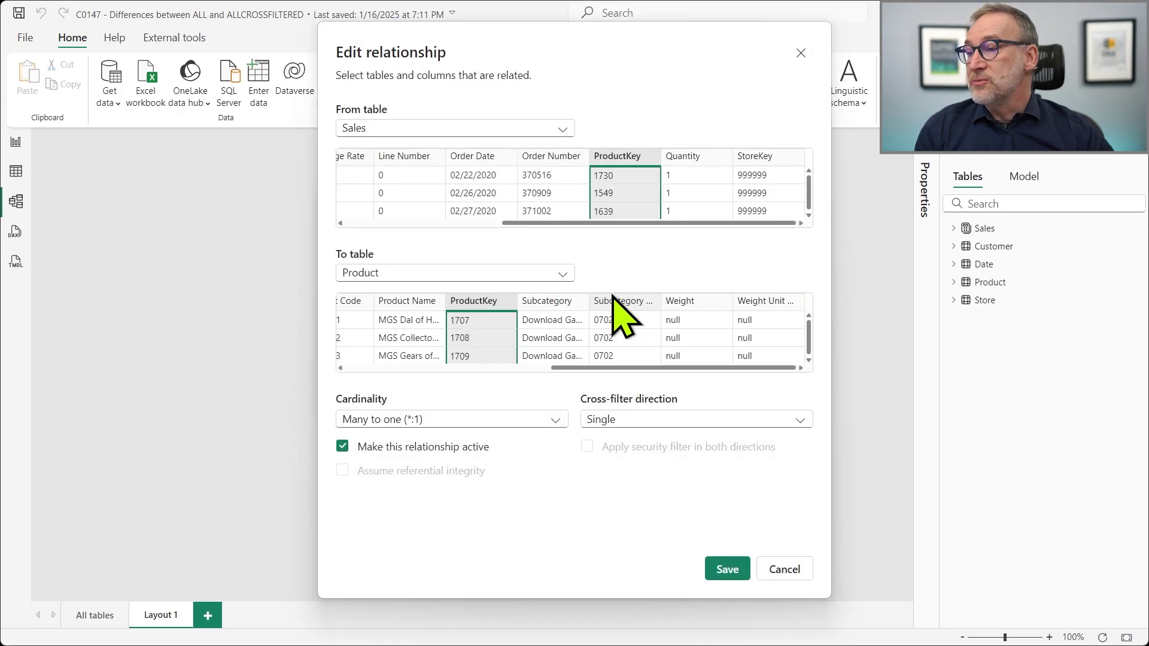
left_click(476, 420)
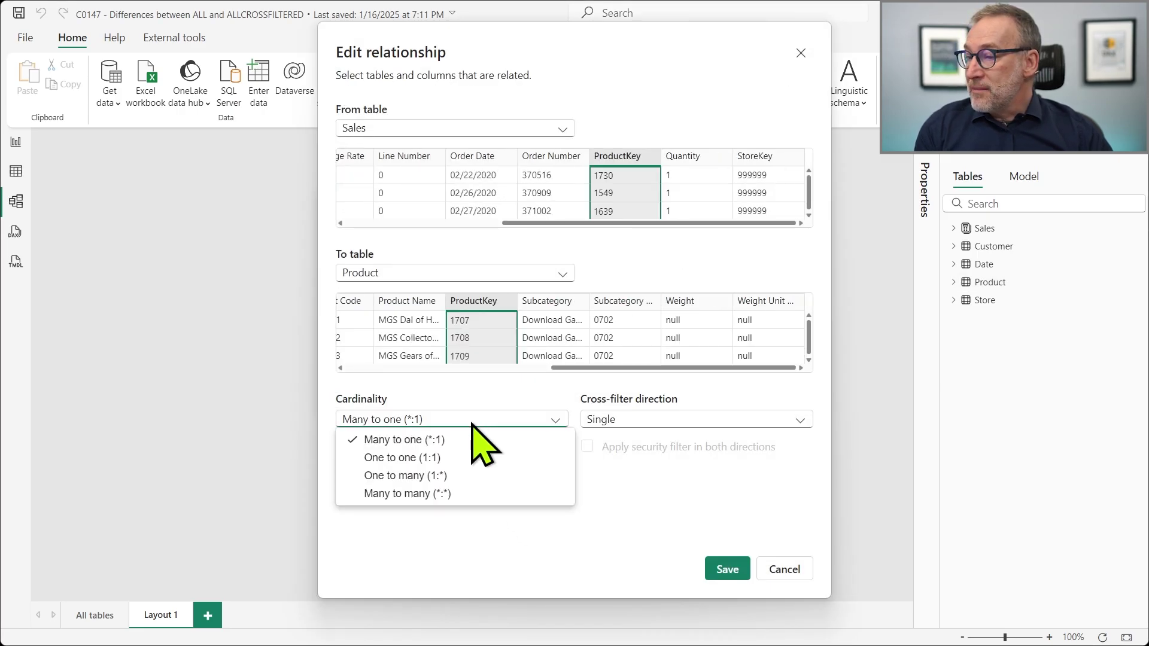
left_click(442, 494)
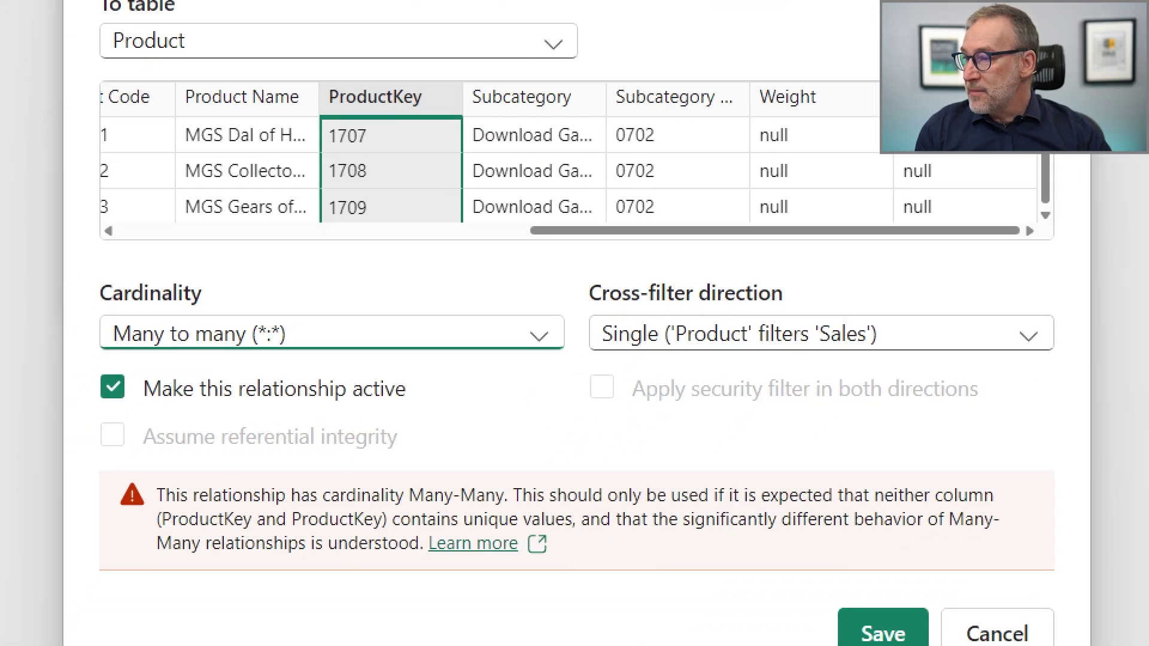
mouse_move(76, 279)
left_mouse_down()
mouse_move(645, 363)
mouse_move(1071, 376)
left_mouse_up()
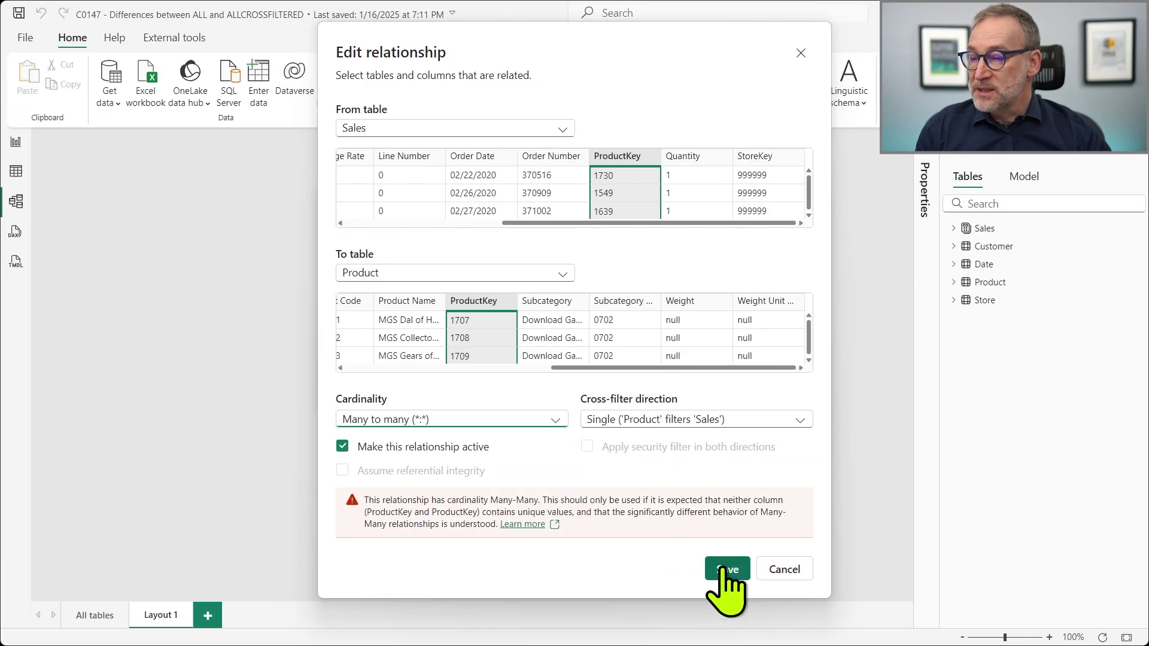
left_click(883, 634)
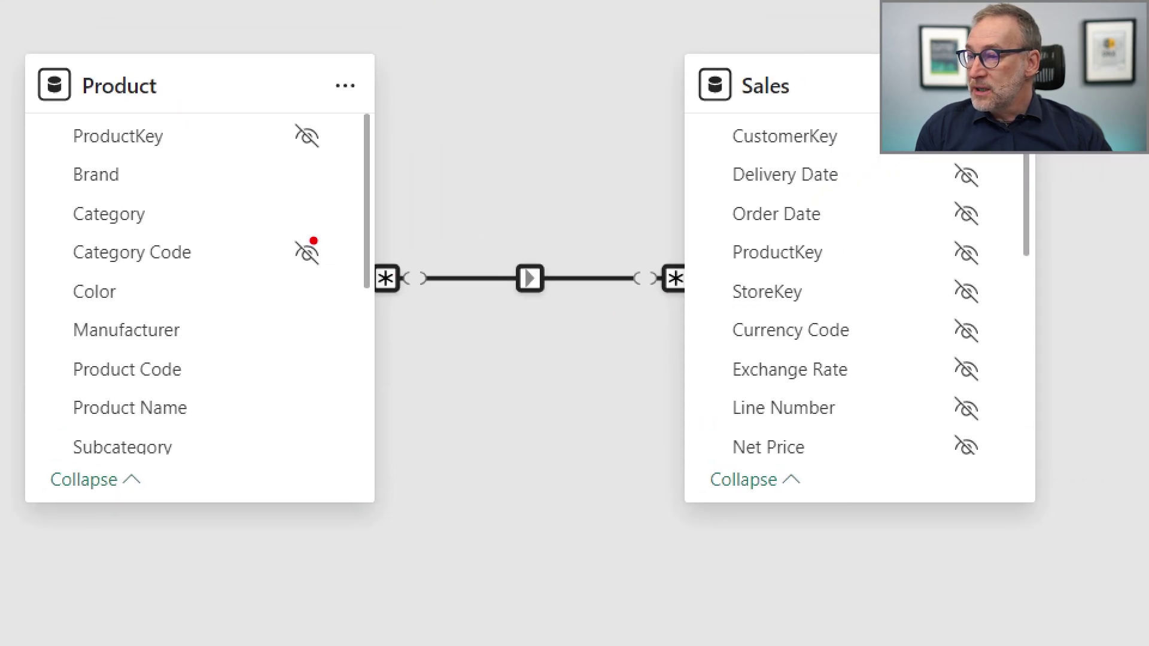
Step: Check the Product and Sales tables in the diagram, then open # All Sales on the report page
left_click_drag(314, 240, 744, 328)
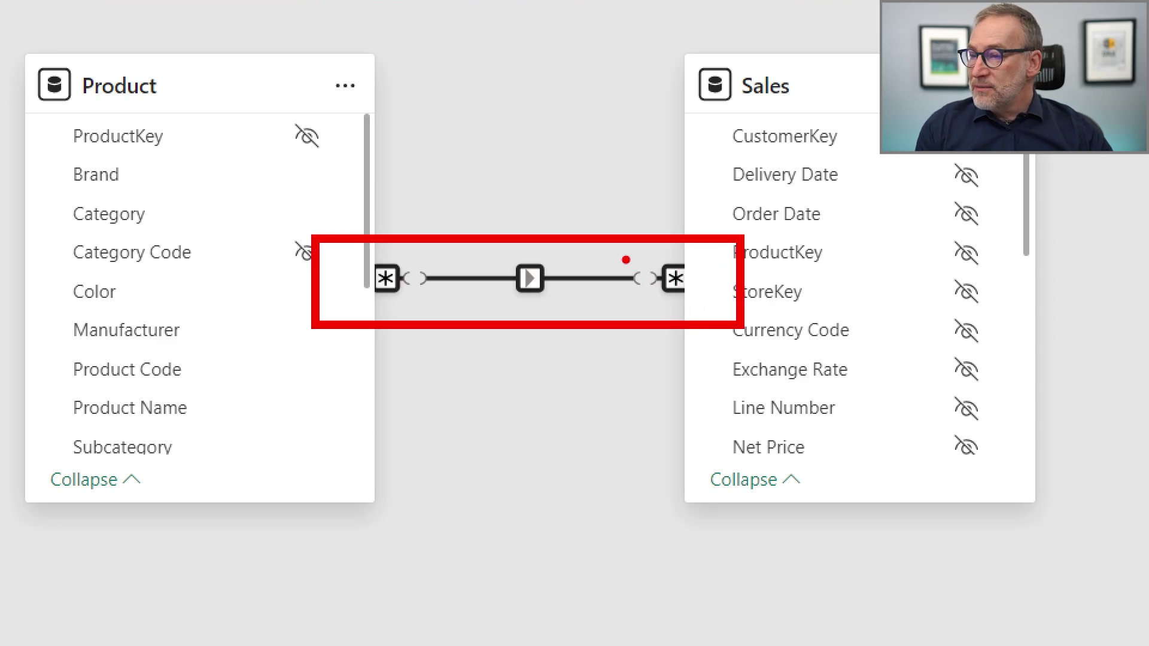
left_click_drag(665, 293, 679, 313)
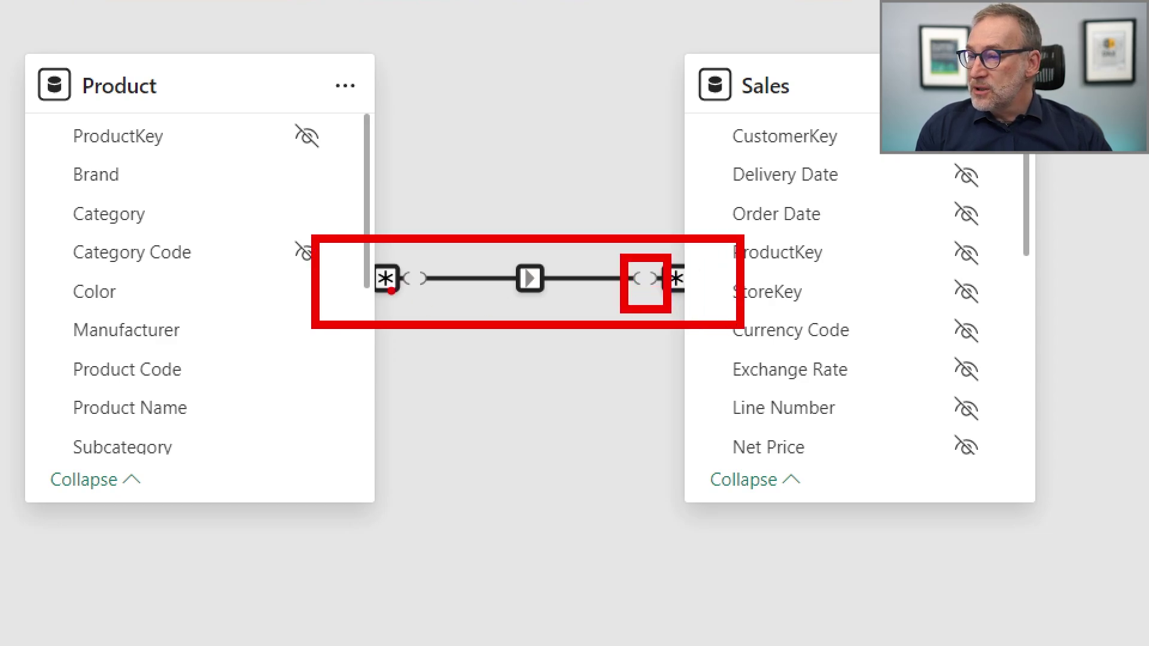
left_click_drag(431, 300, 445, 307)
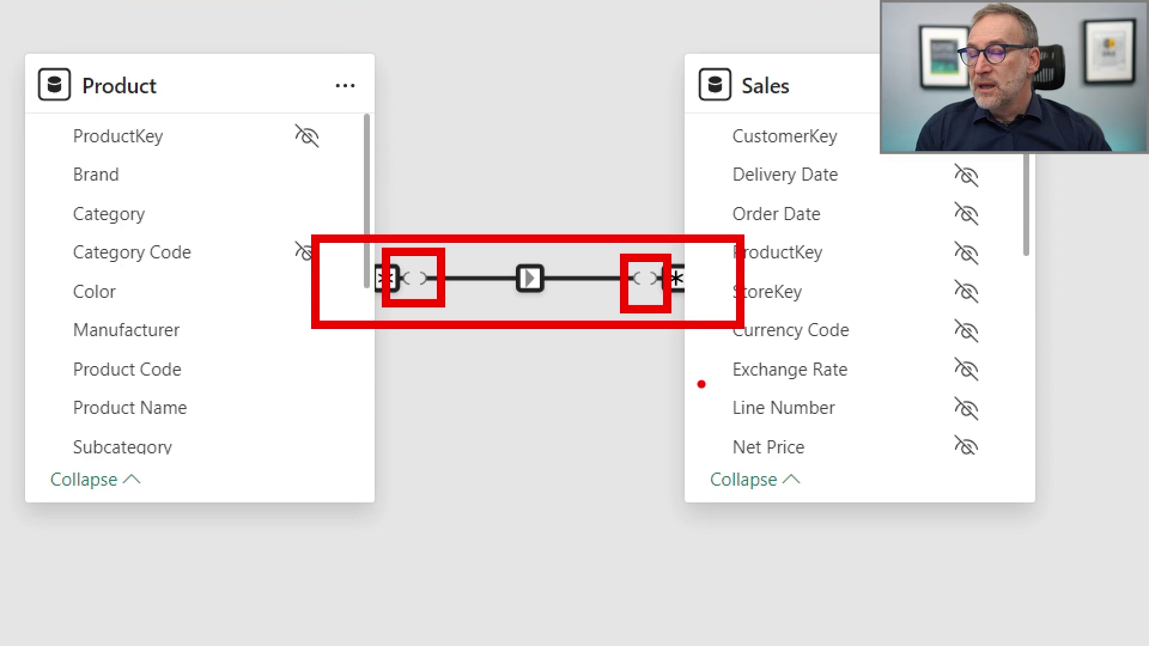
key("Escape")
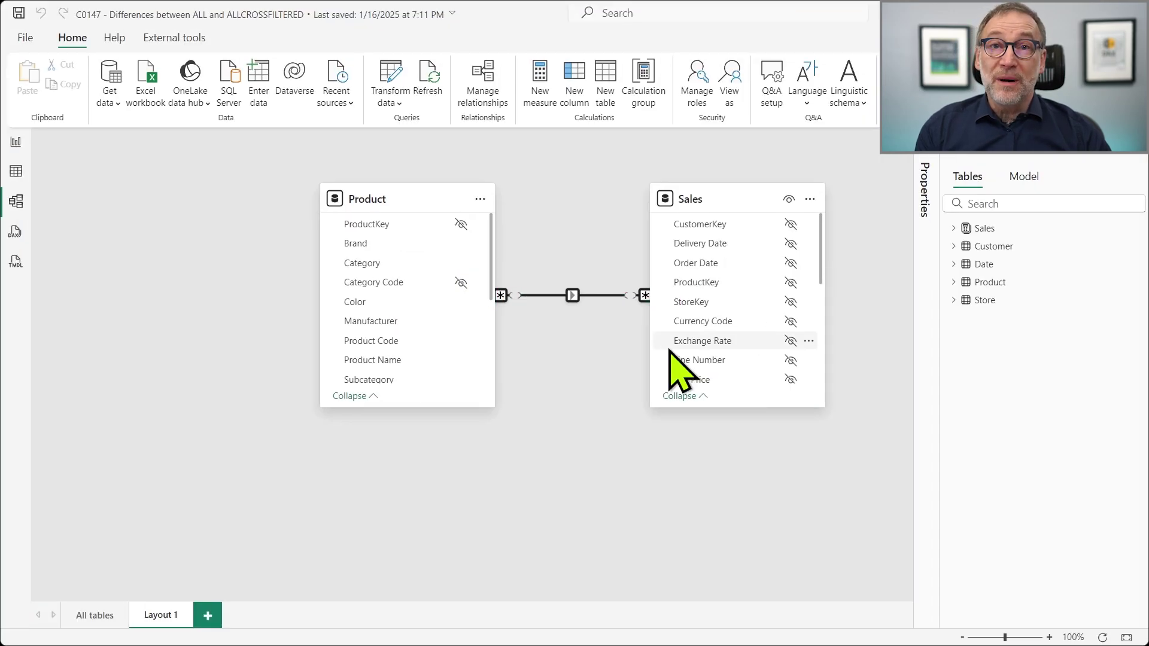
left_click(748, 204)
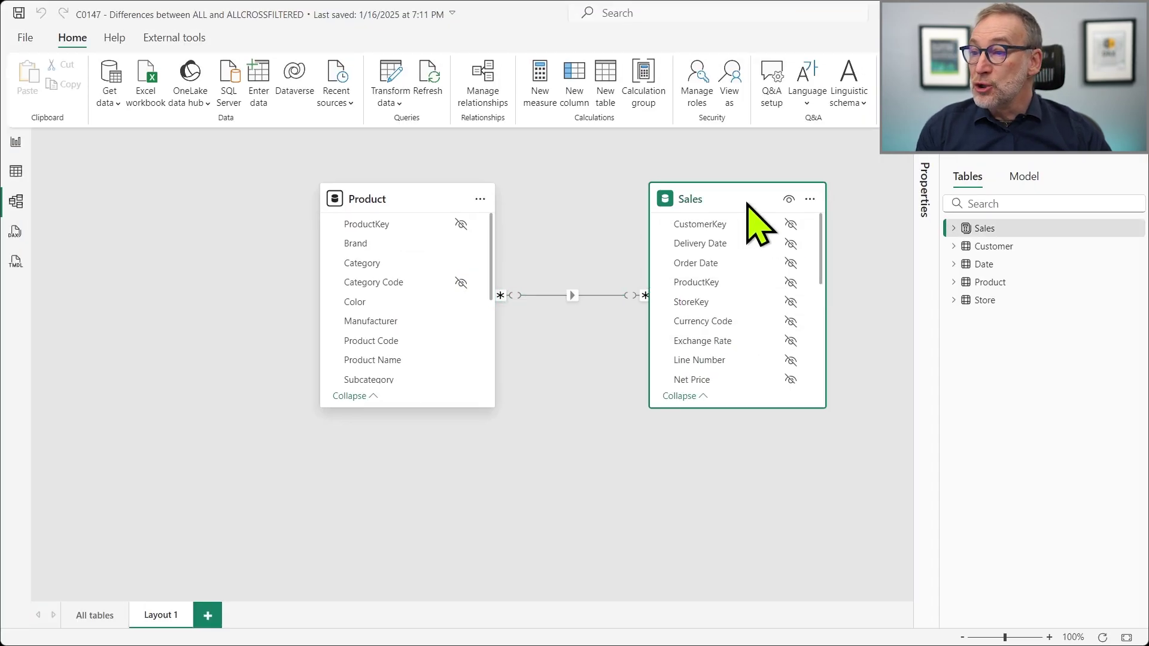
left_click(418, 208)
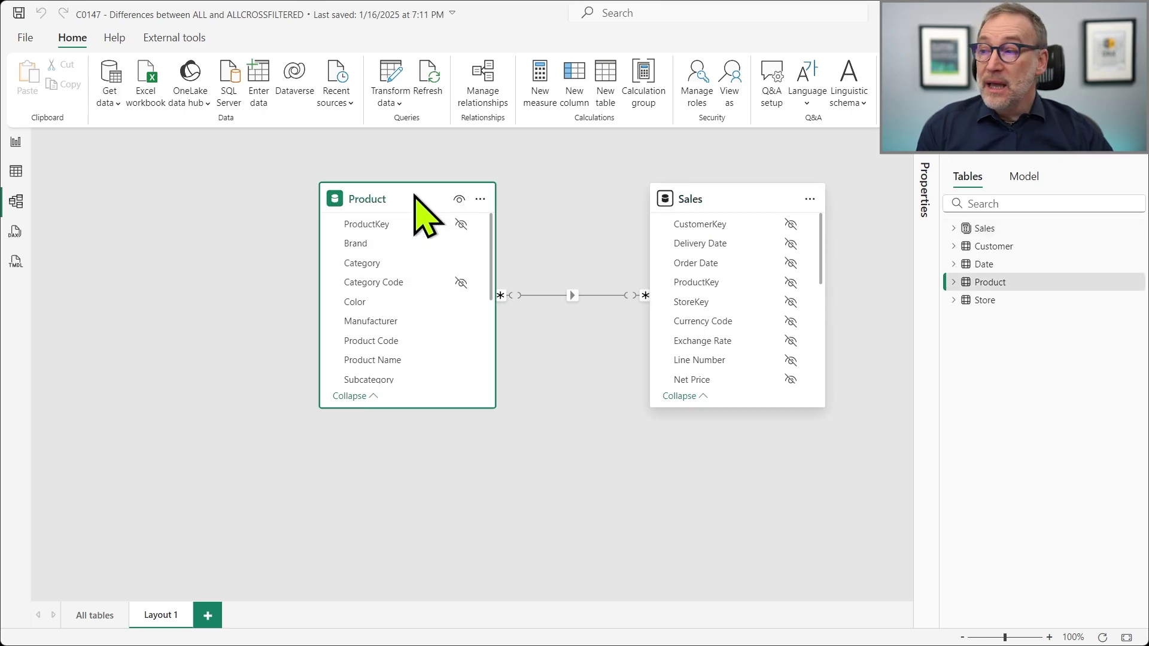
left_click(16, 143)
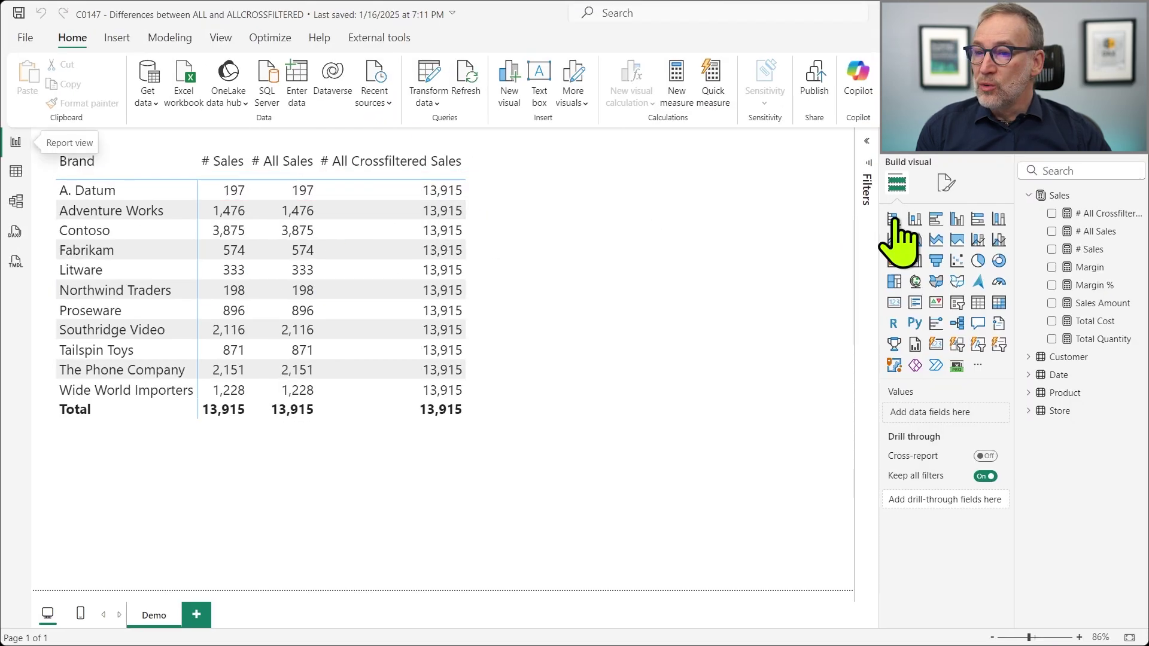
left_click(1117, 235)
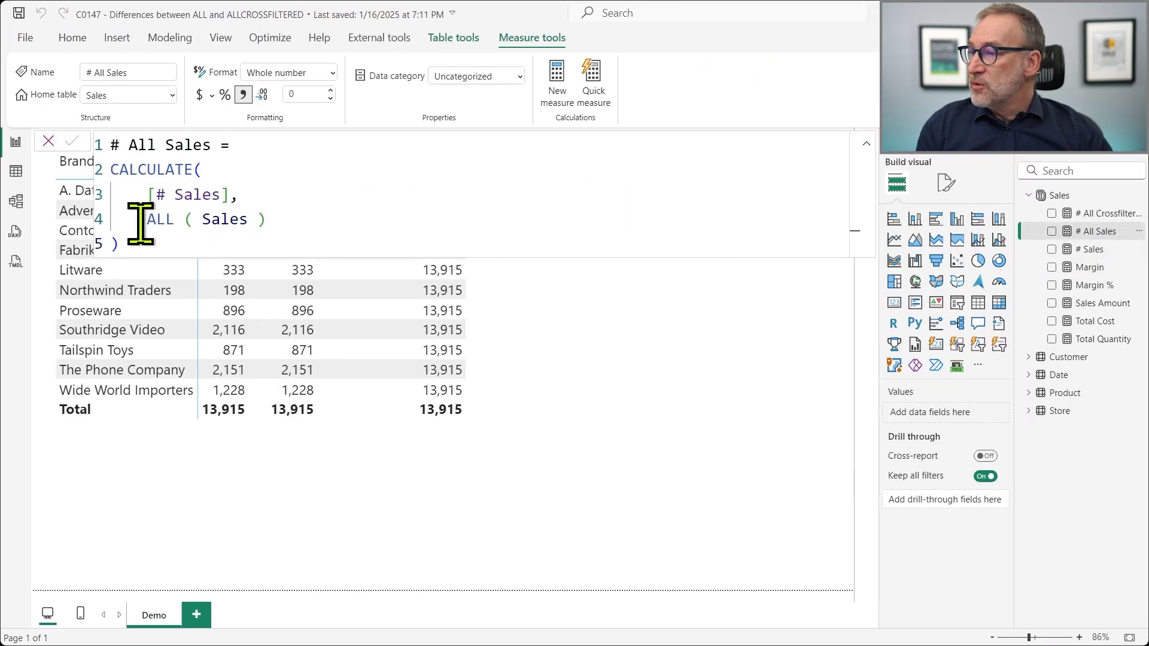
Step: Highlight the ALL ( Sales ) argument of # All Sales, then inspect Product and Sales in the model
left_click_drag(139, 219, 265, 222)
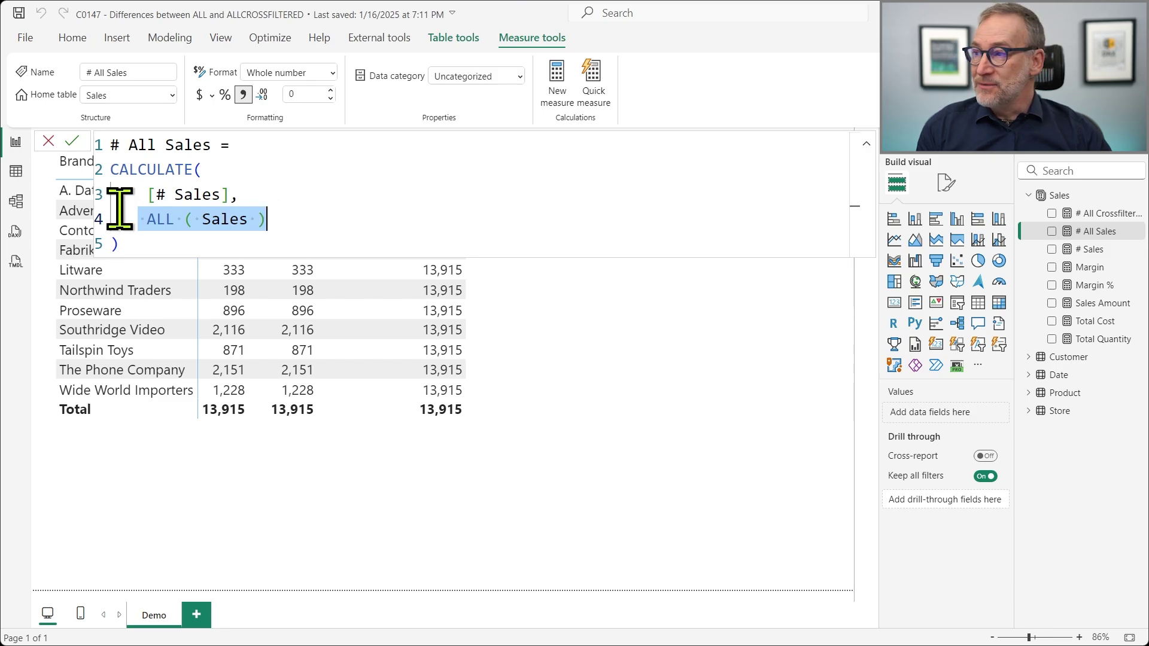
left_click(28, 205)
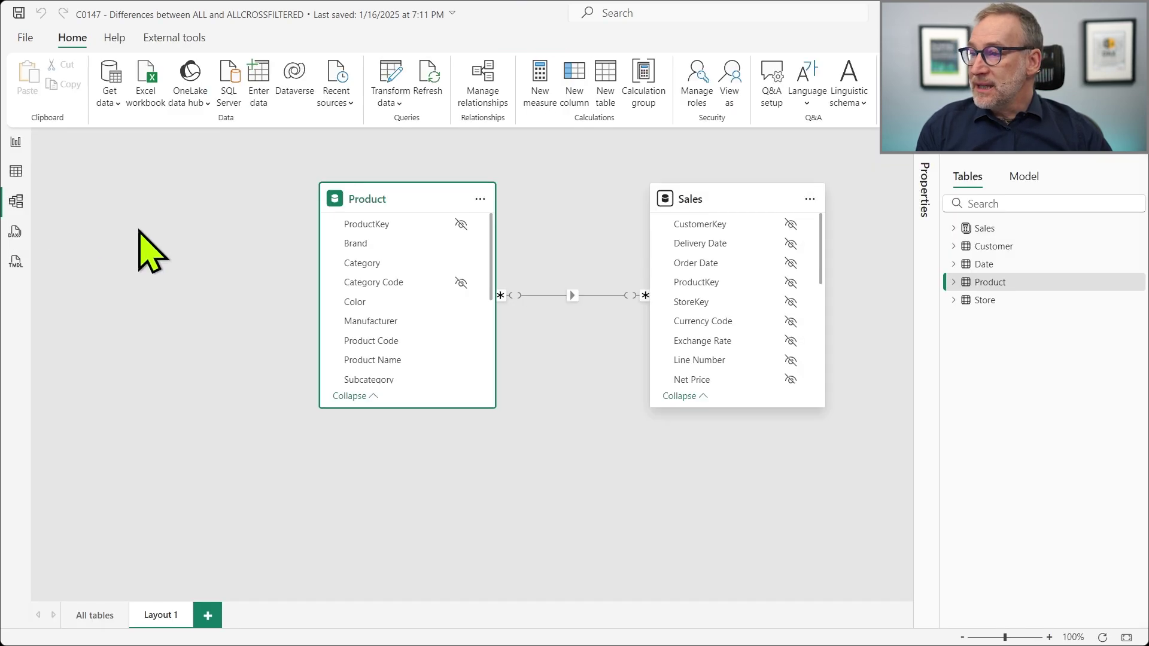
left_click(697, 200)
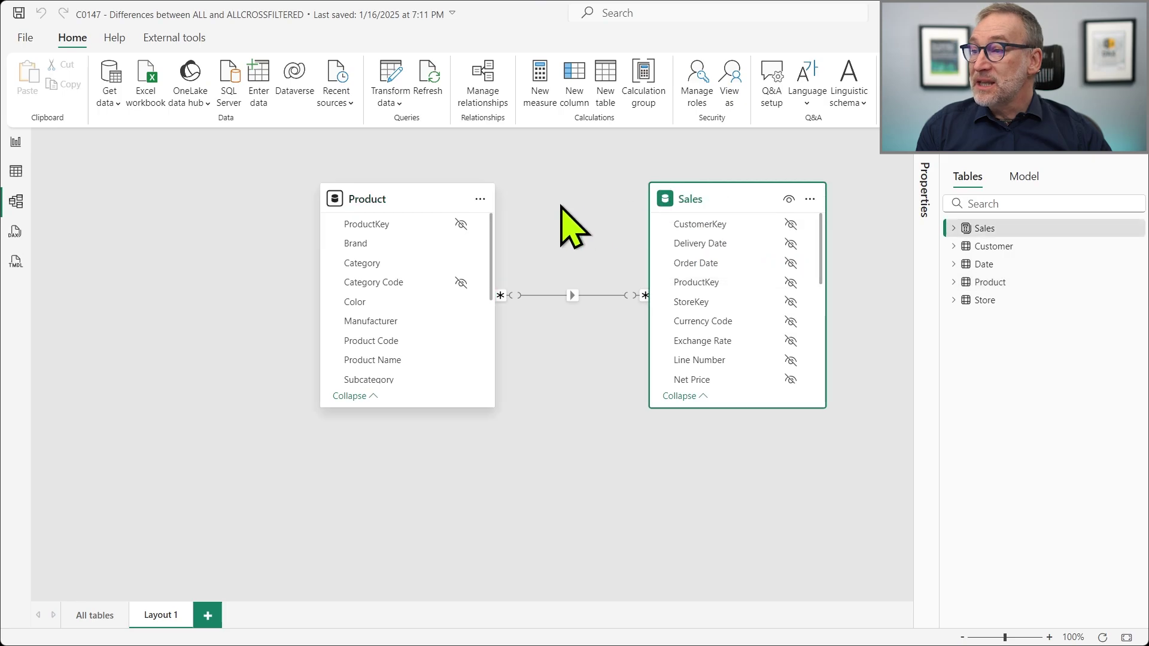
left_click(424, 206)
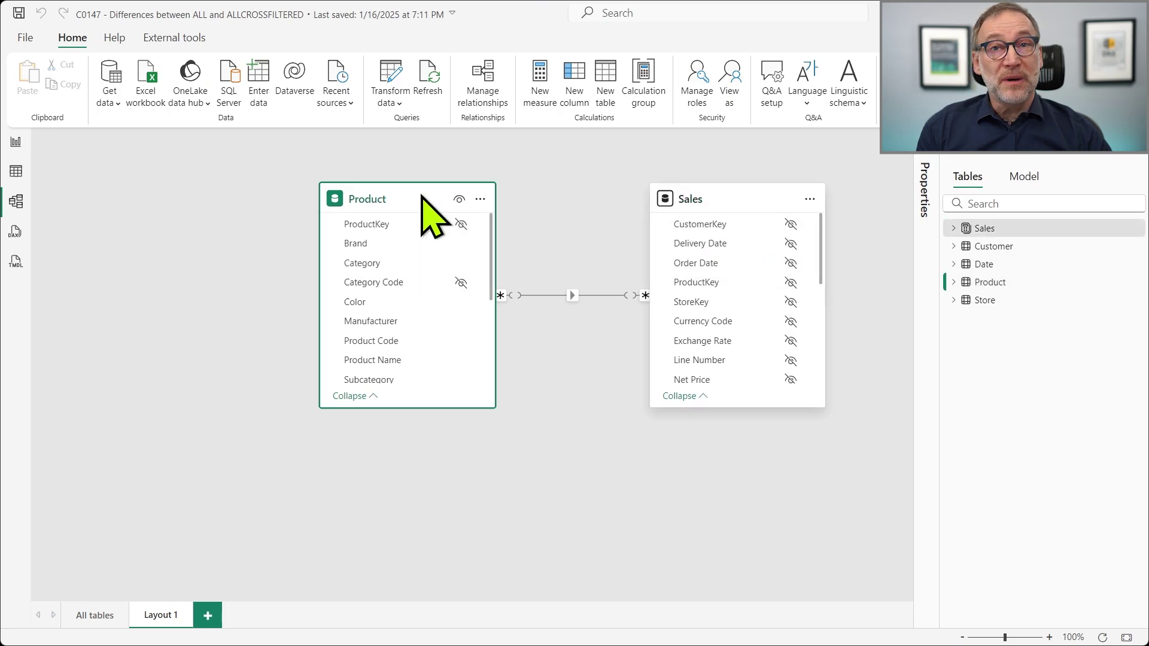
left_click(717, 210)
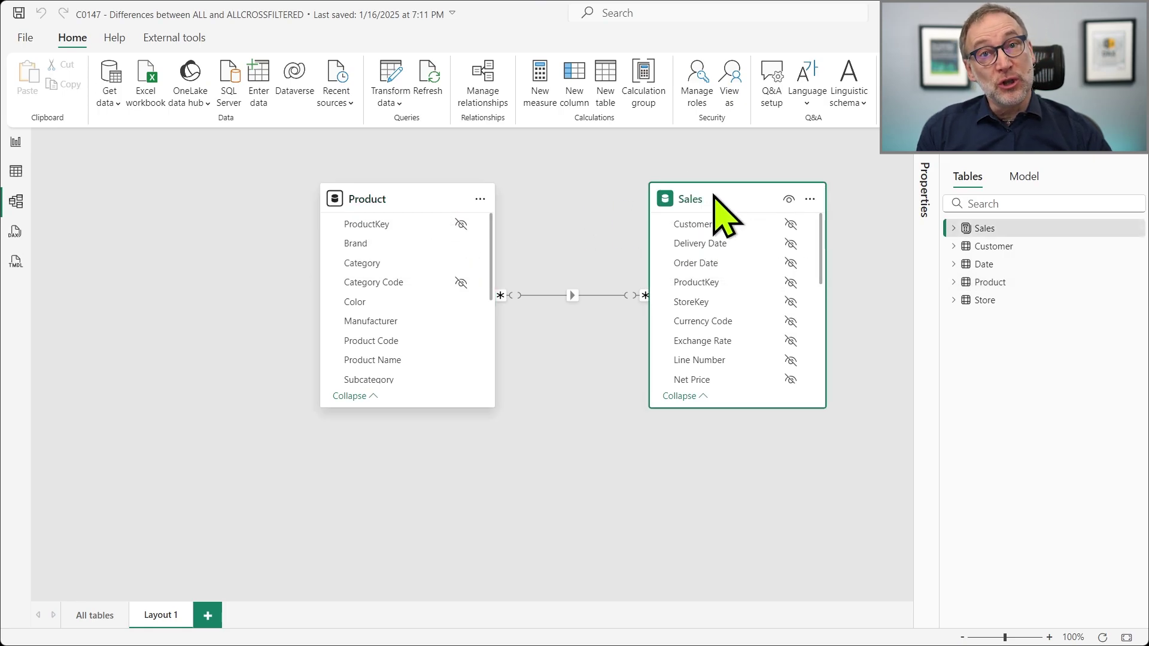
left_click(436, 211)
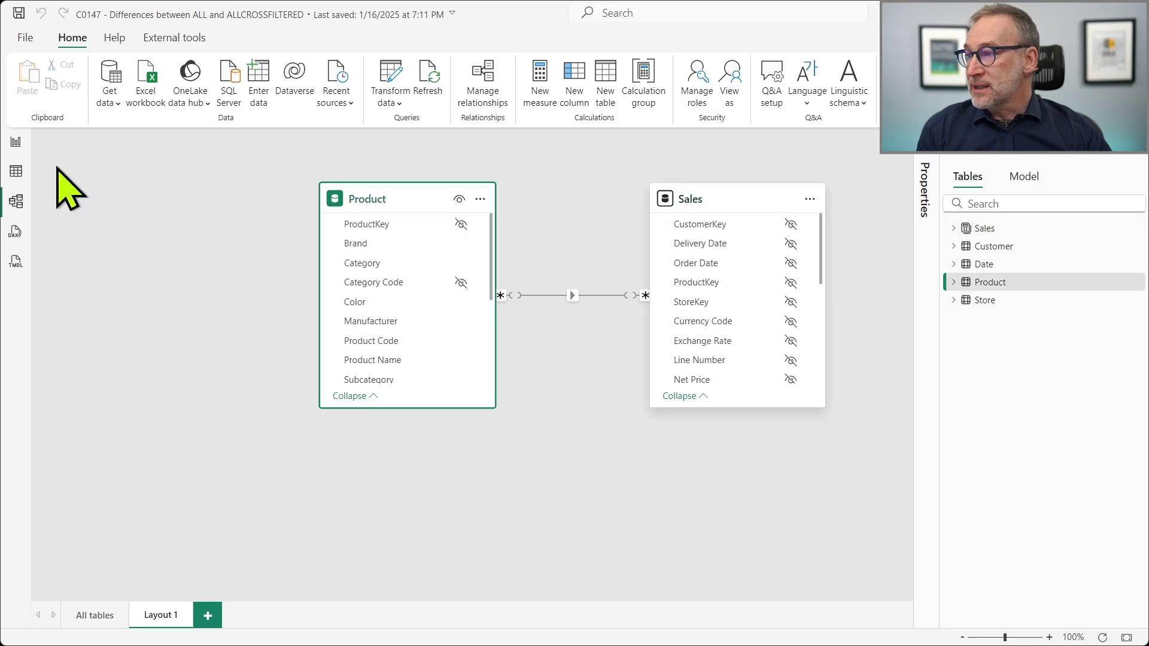
Step: Highlight ALLCROSSFILTERED ( Sales ) in # All Crossfiltered Sales, then return to the model diagram
left_click(17, 144)
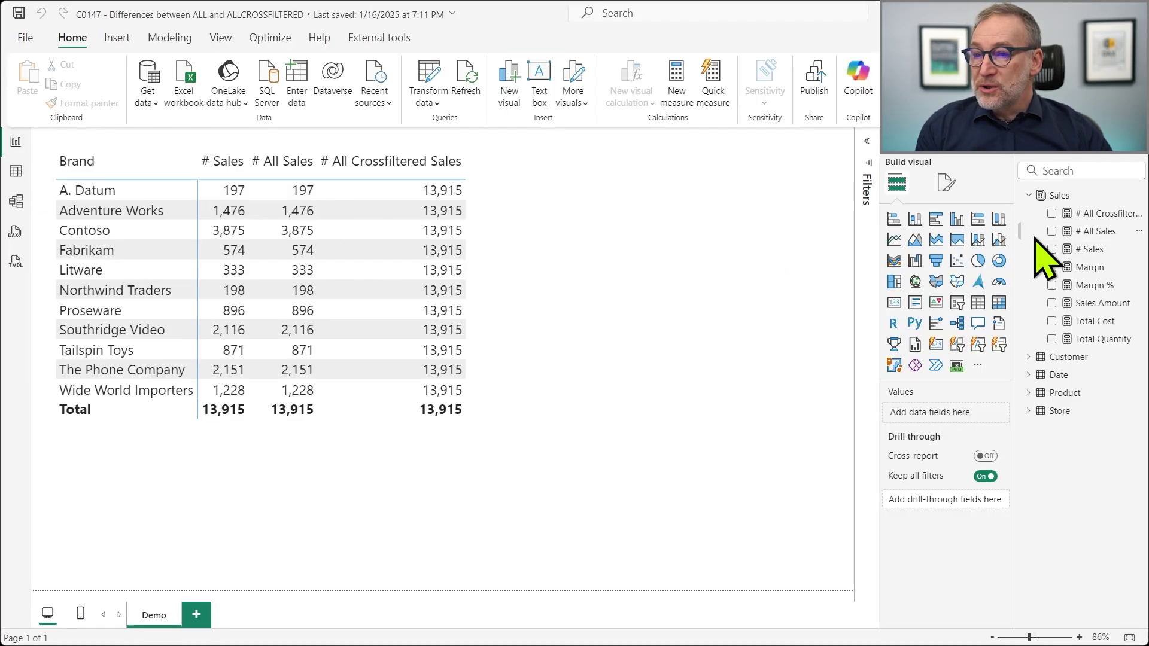
left_click(1077, 216)
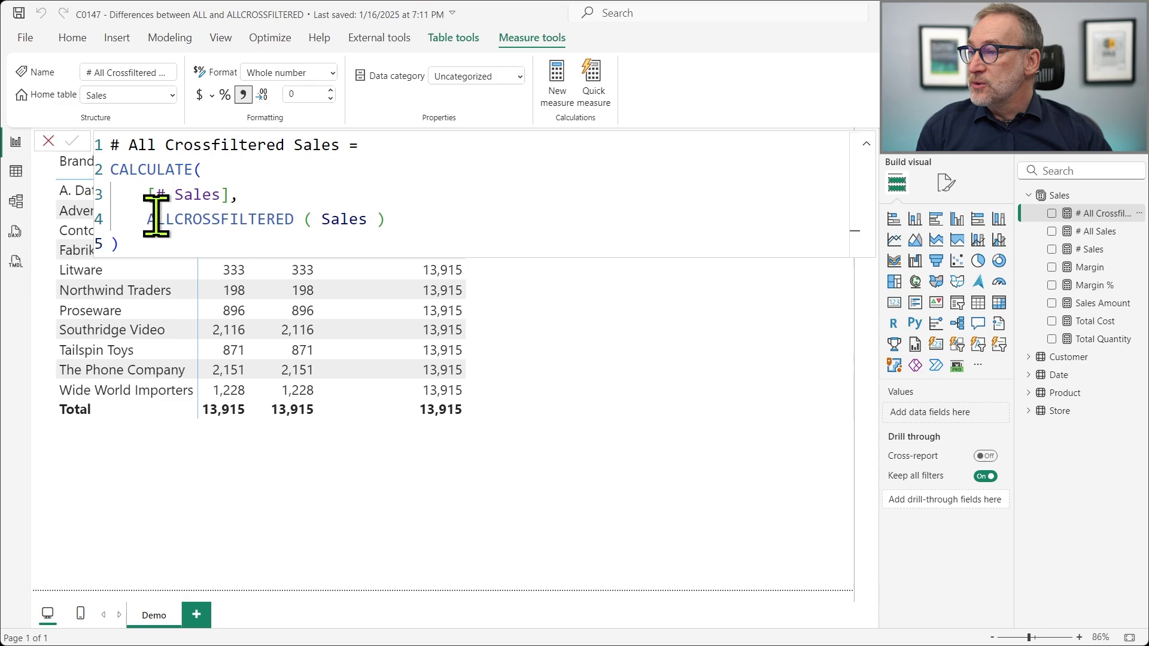
left_click_drag(149, 219, 405, 220)
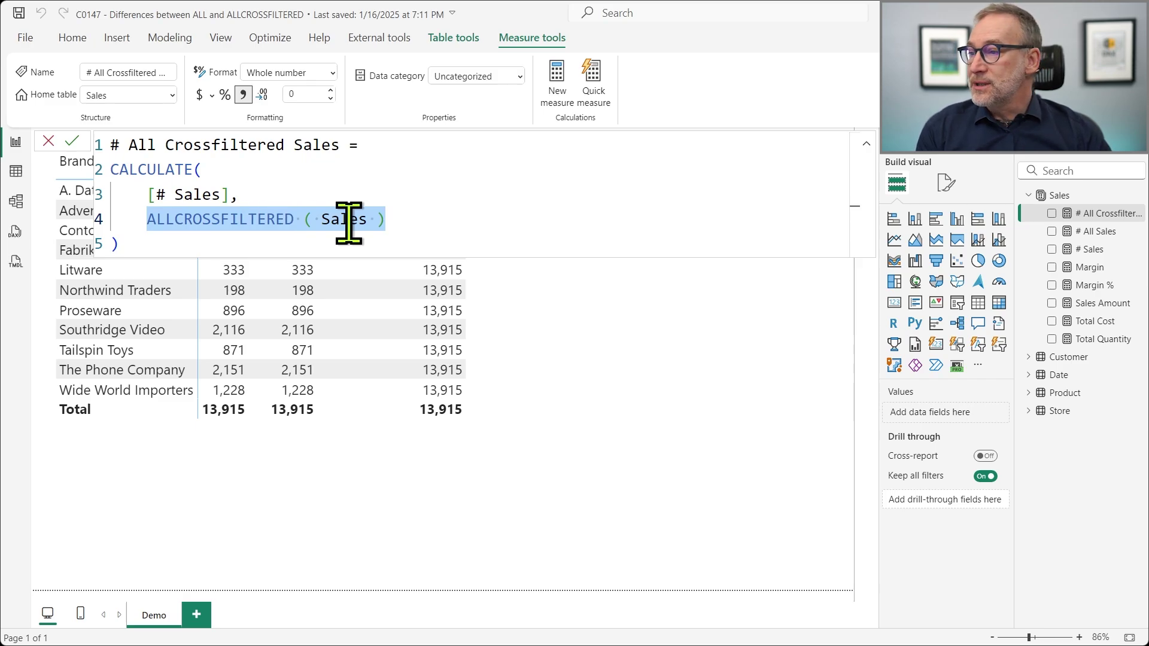
left_click(15, 201)
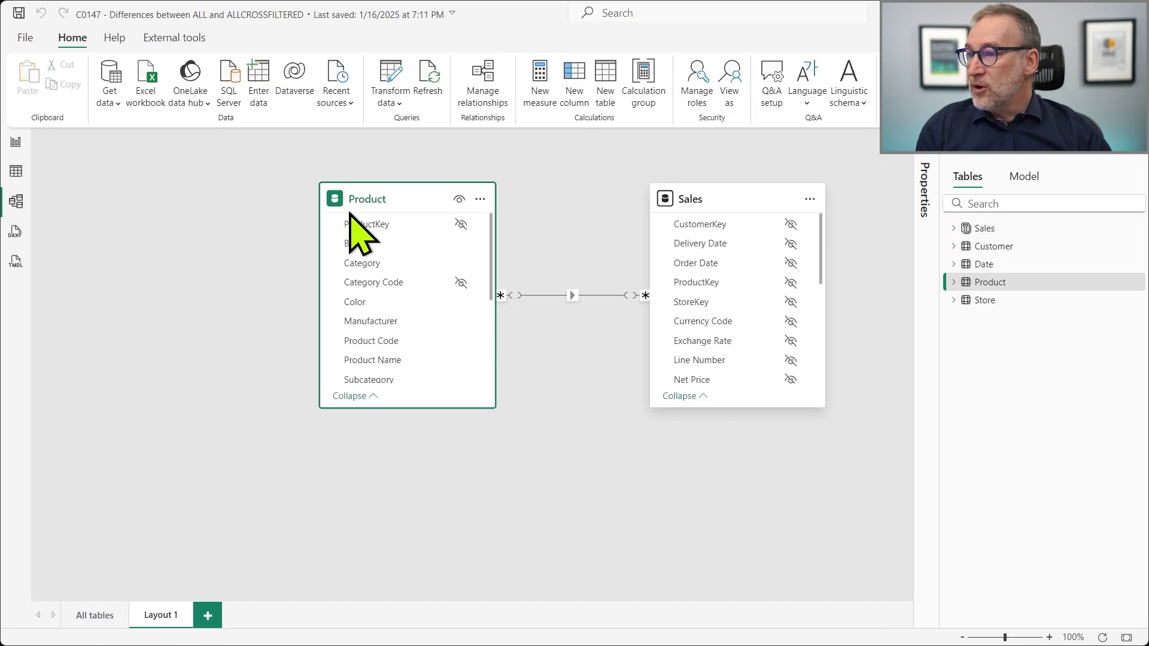
left_click(726, 205)
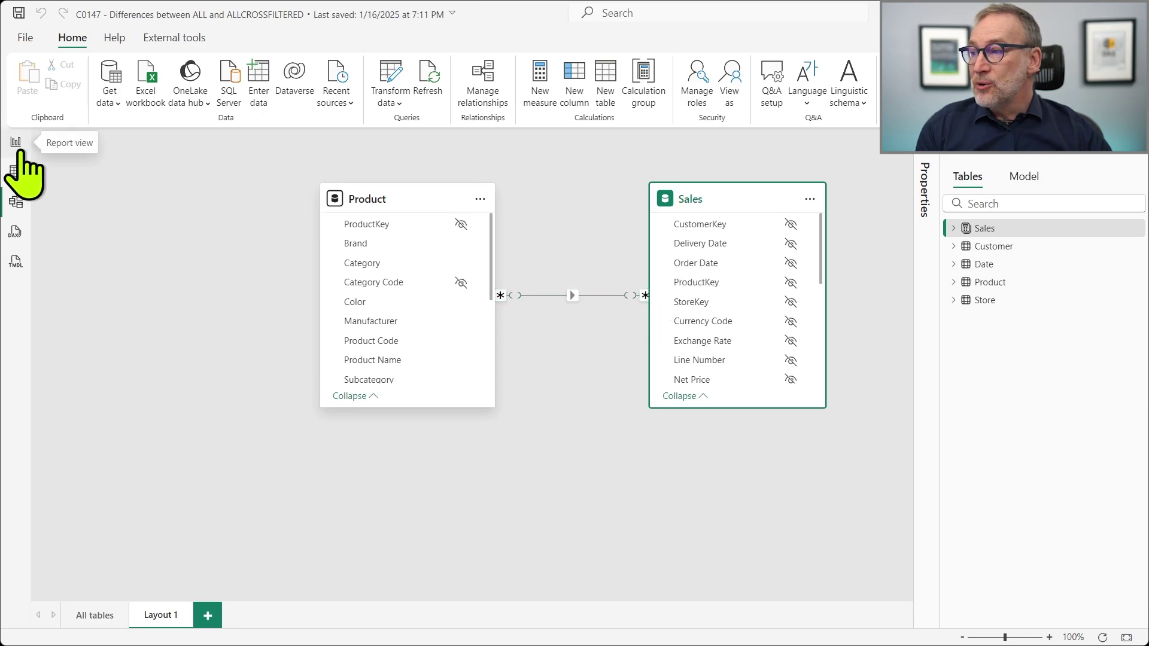
Step: Switch to Report view showing the Composite file's Sales Amount matrix by Brand Class and Brand
left_click(18, 146)
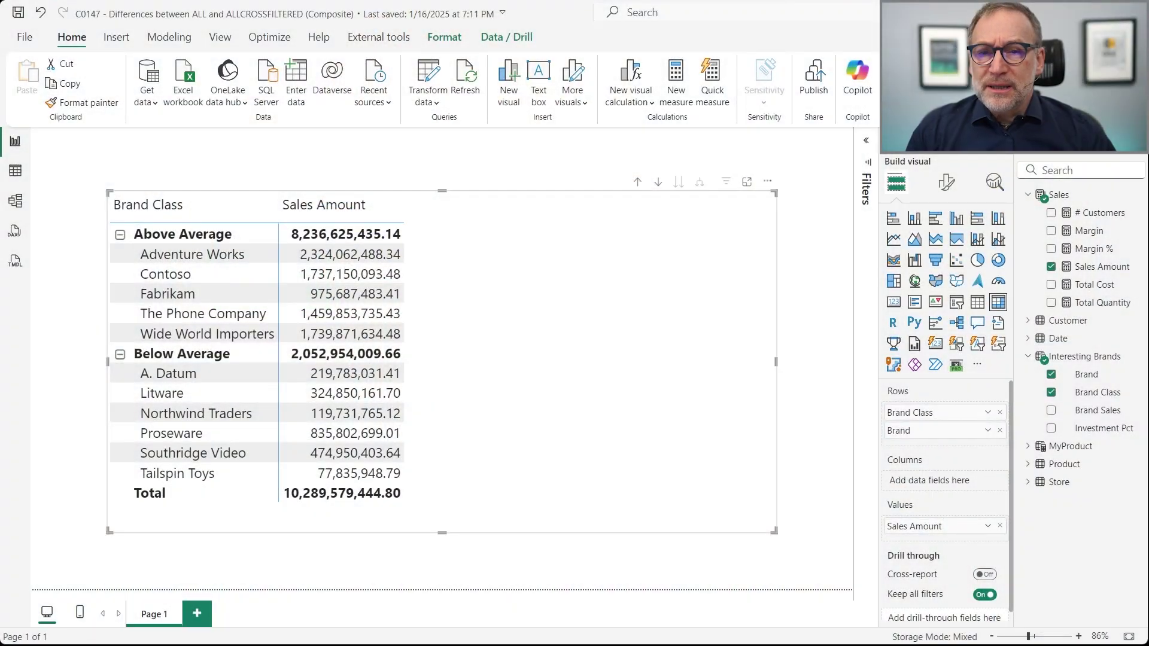
Step: Switch to Model view, look over all model tables, and open the Layout 1 diagram
left_click(290, 183)
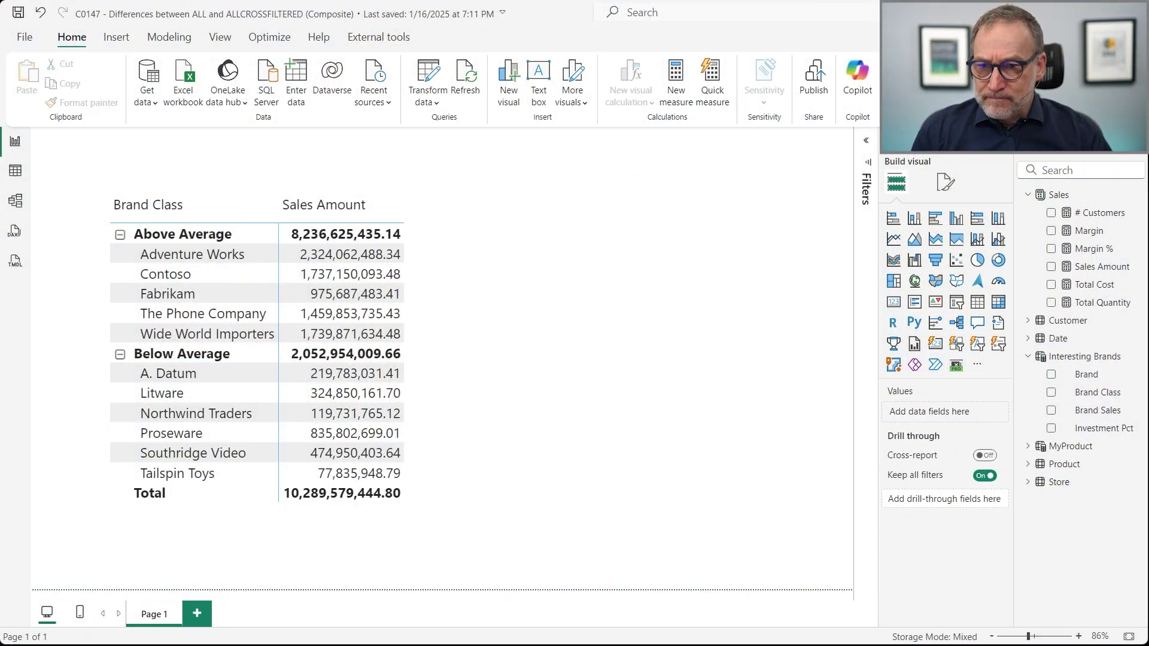
left_click(15, 201)
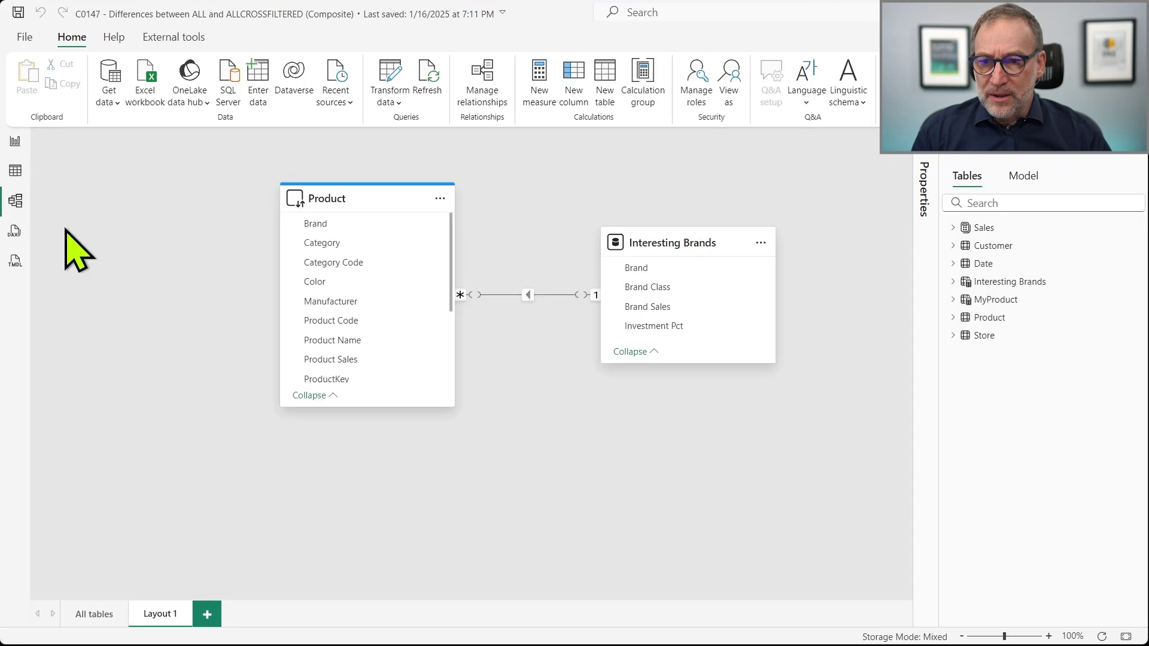
left_click(93, 613)
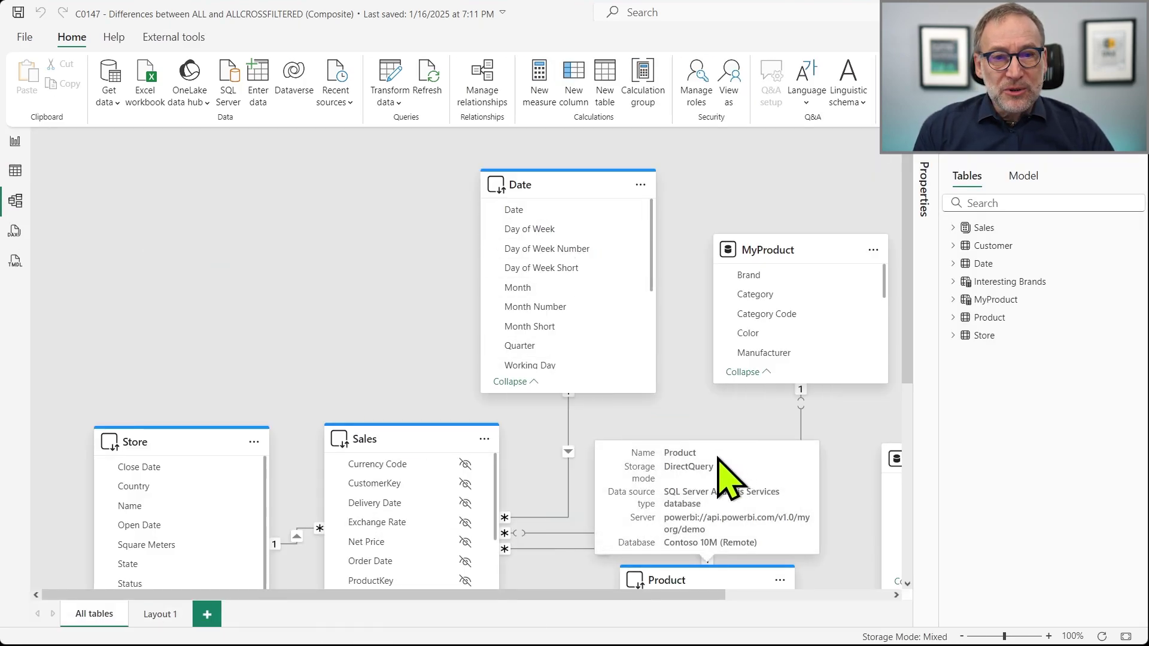
left_click(578, 190)
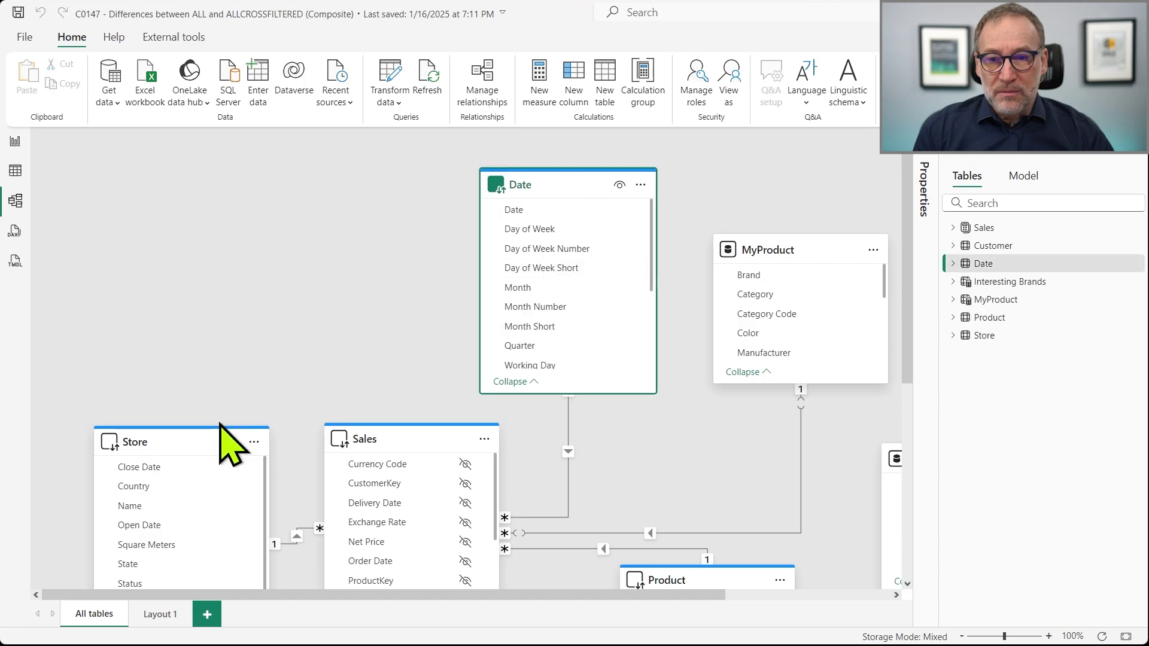
left_click(192, 462)
scroll(559, 461, "down", 1)
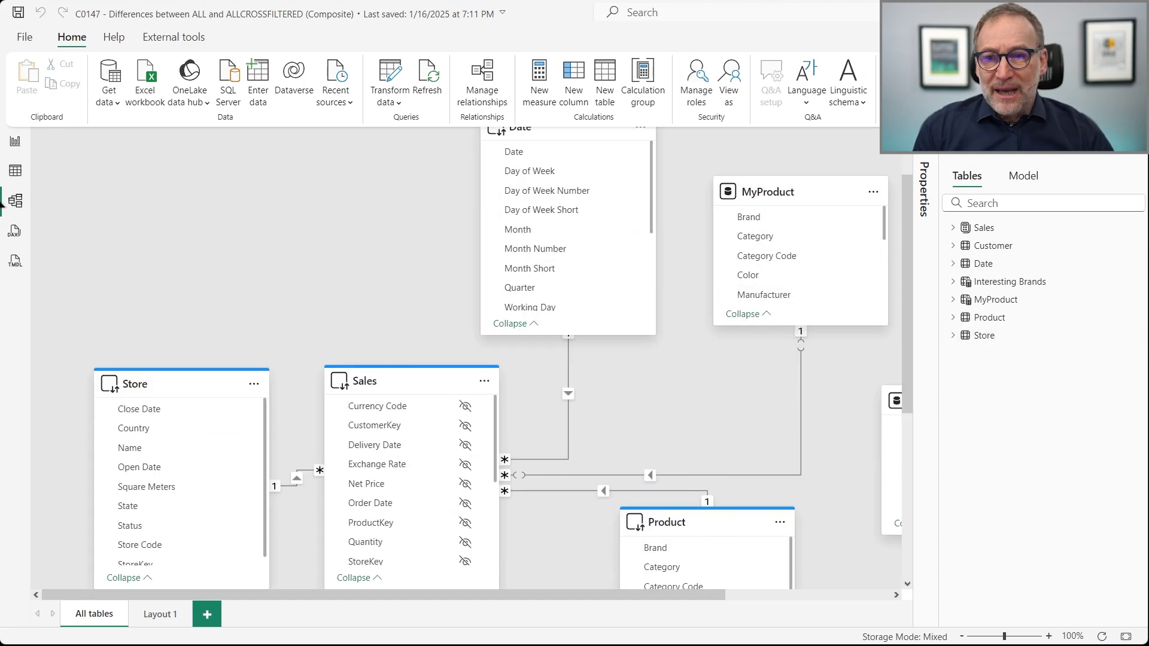
left_click(170, 616)
Step: View the Interesting Brands DAX, then its 11 rows with 3.00% and 1.00% Investment Pct
left_click(646, 244)
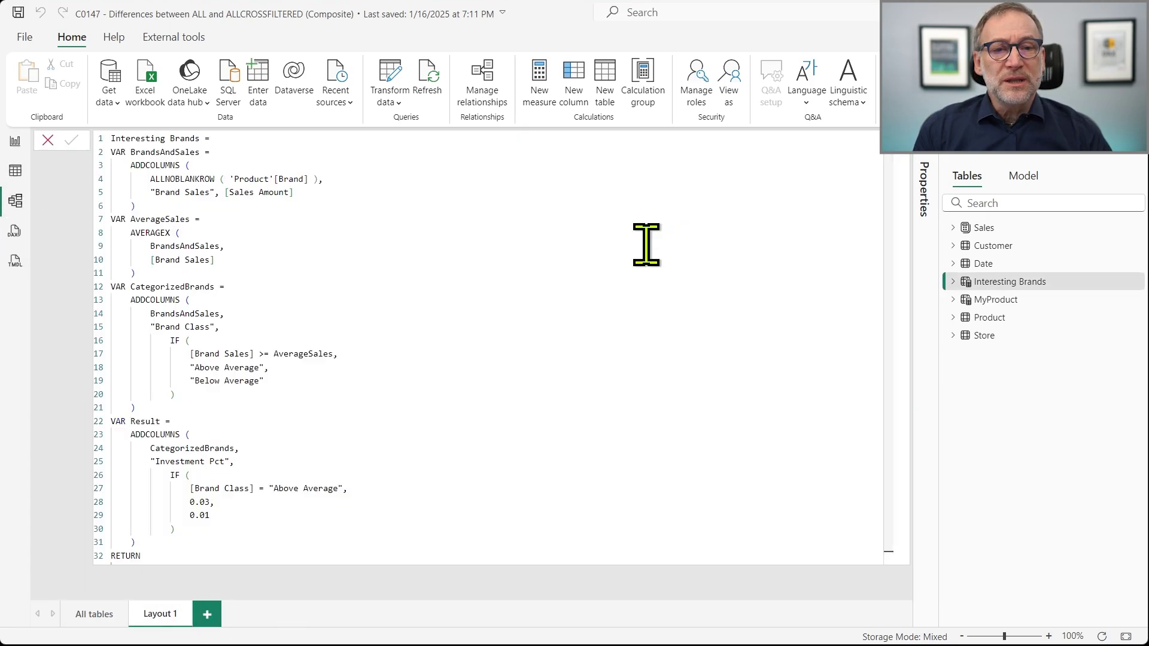
key("Escape")
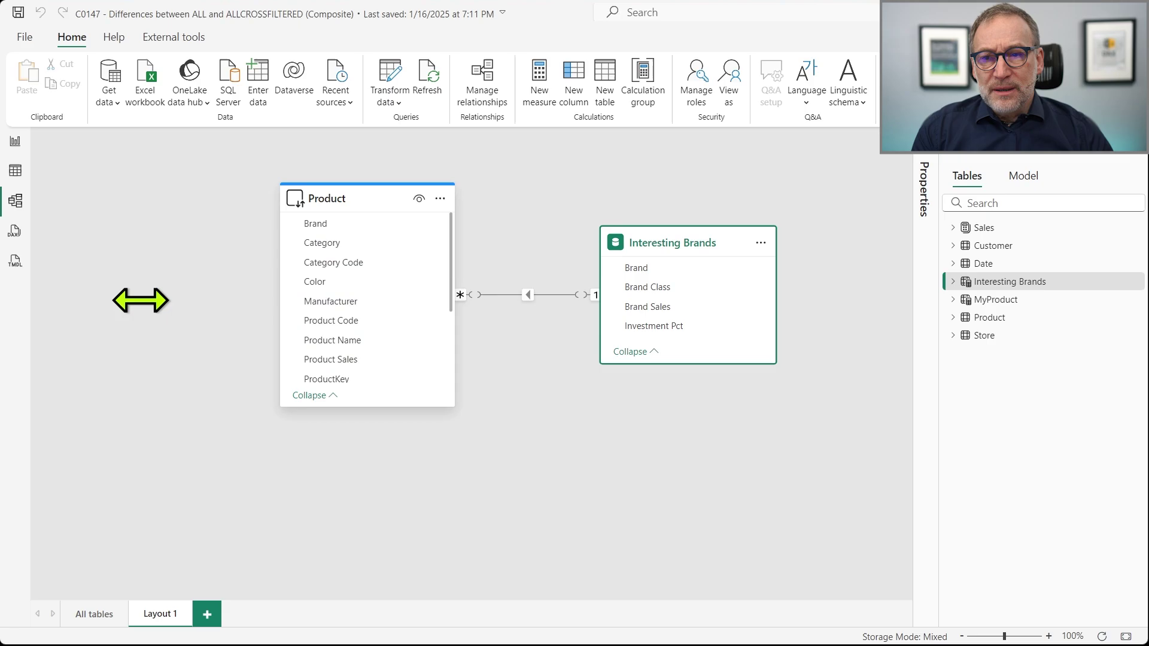
left_click(15, 171)
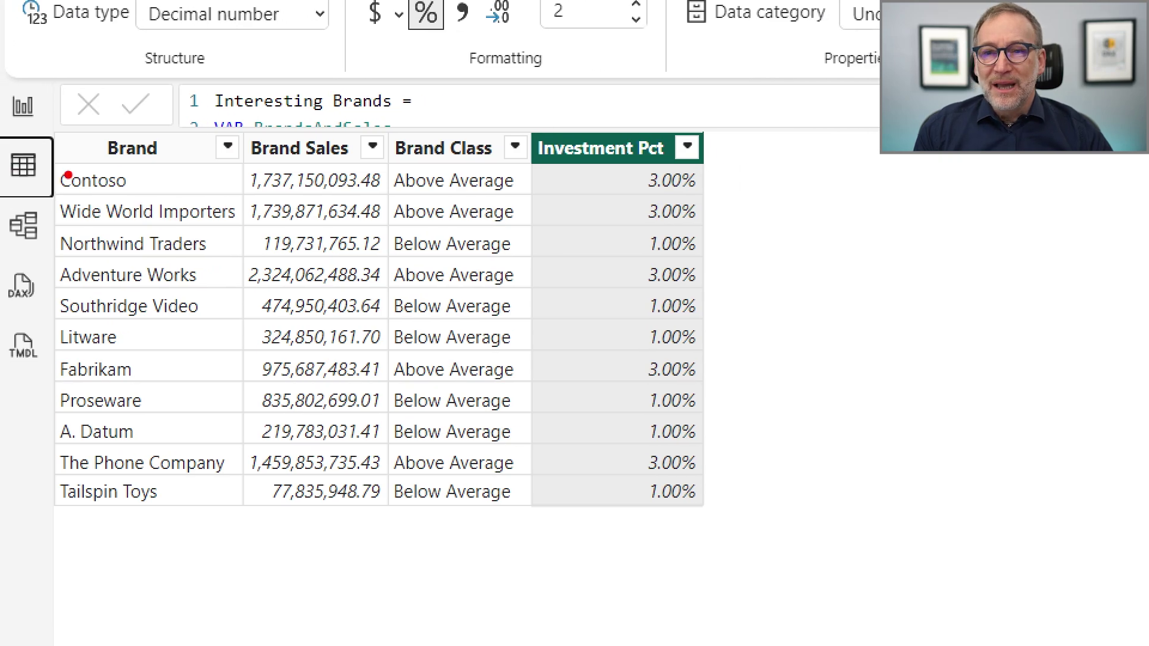
left_click_drag(241, 157, 392, 200)
left_click_drag(385, 129, 541, 520)
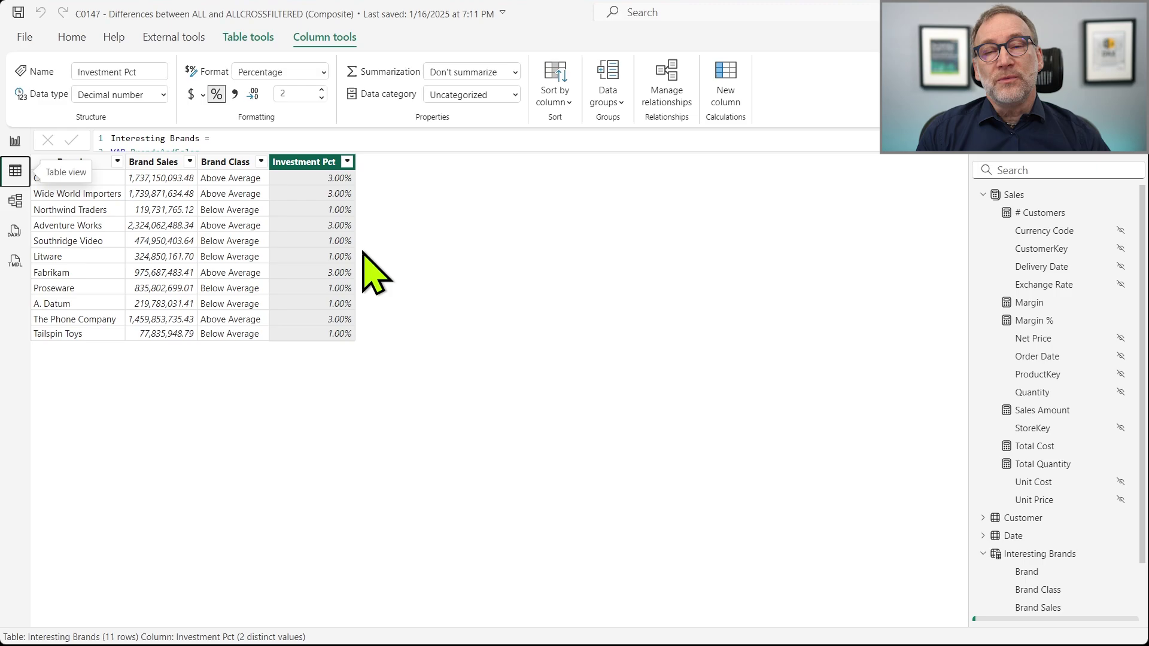
Step: Return to the Brand Class matrix report and open the Sales table's options in the Data pane
left_click(17, 142)
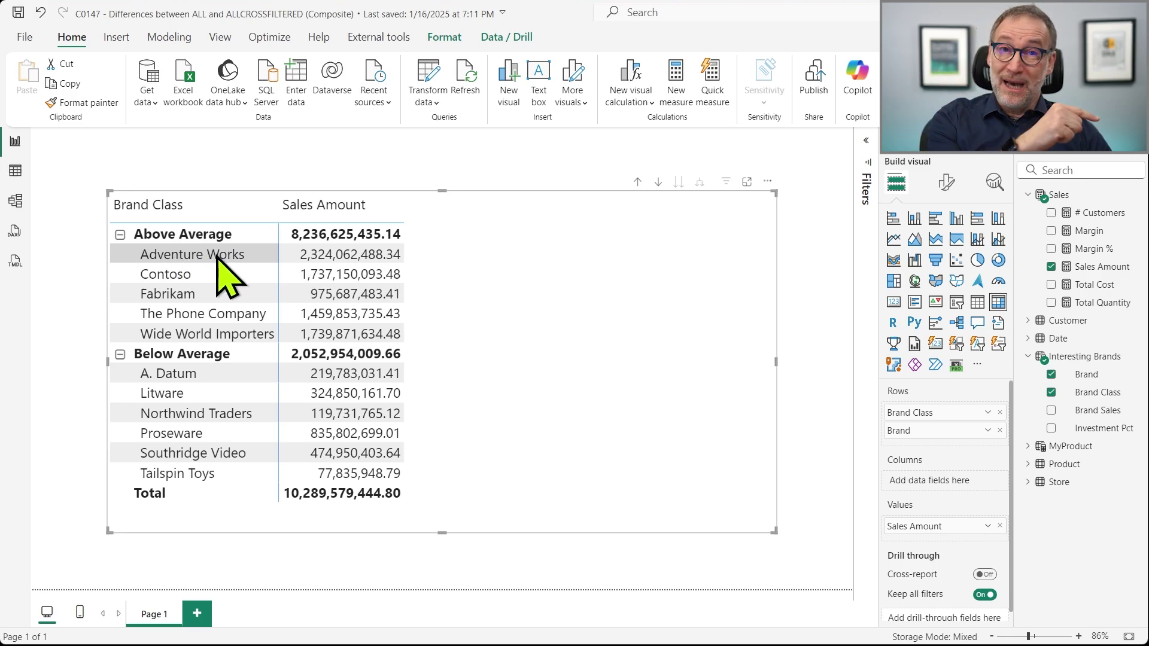
right_click(1072, 201)
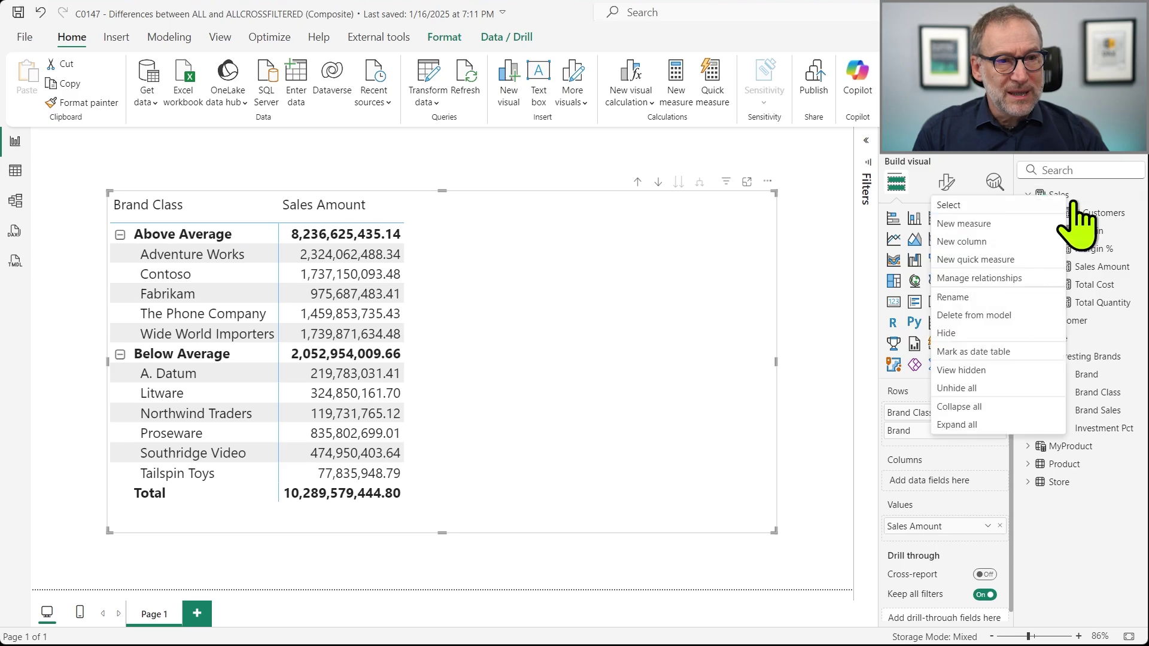
Step: Start a new Sales measure: Marketing Investment = SUMX over the 'Interesting Brands' table
left_click(965, 223)
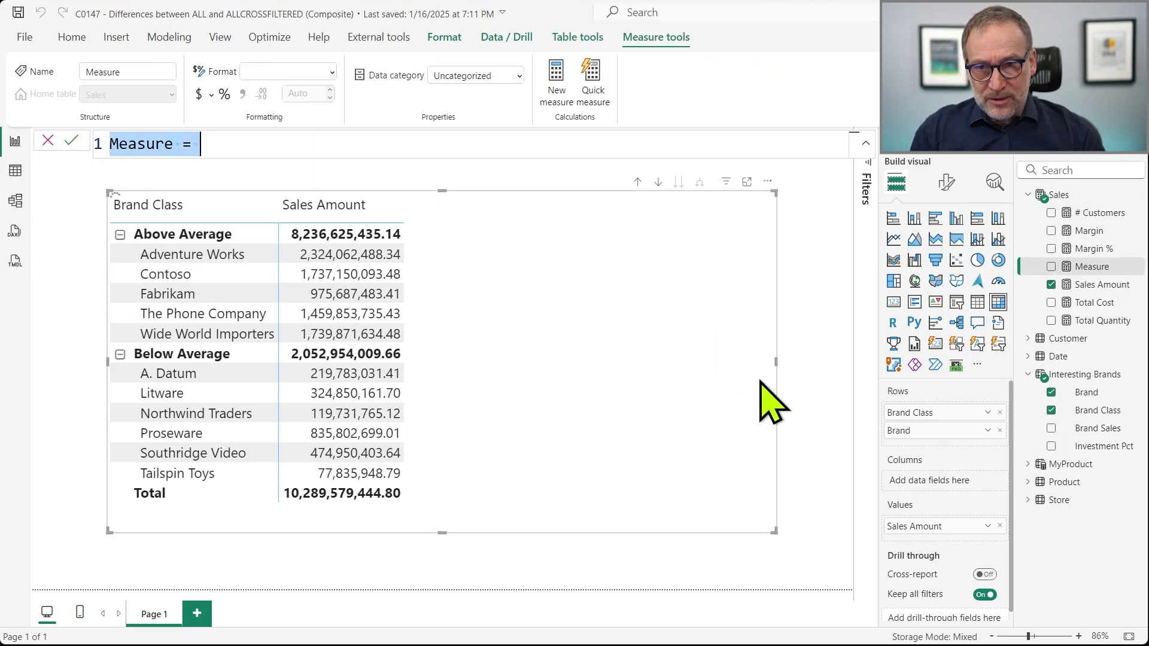
type("Marketing")
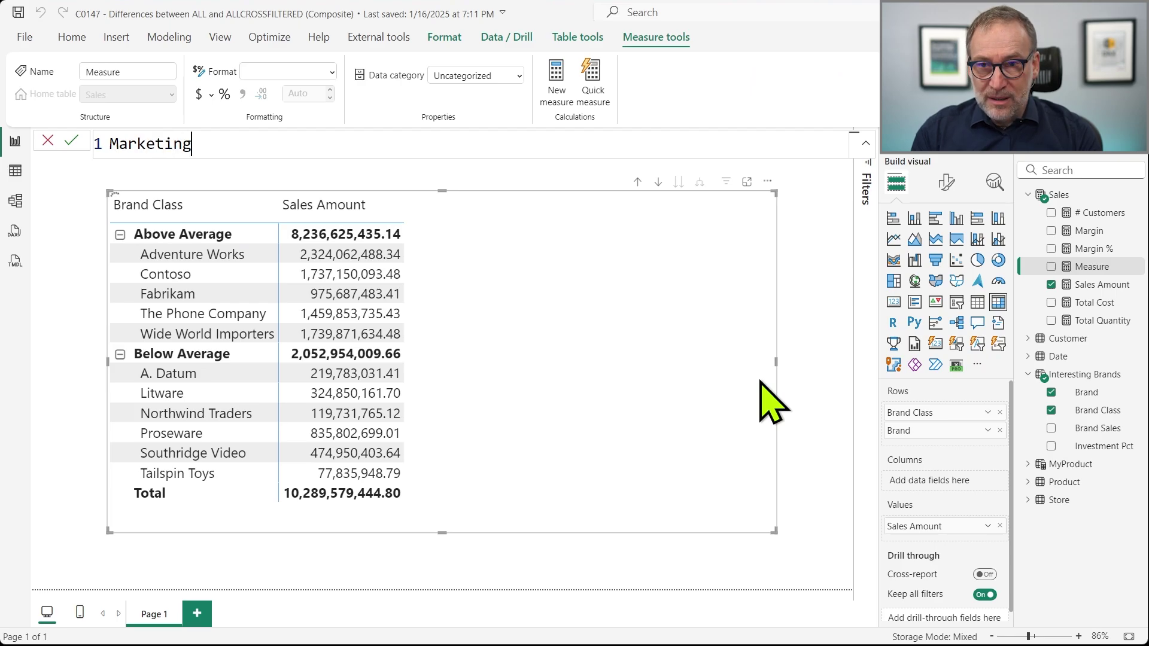
type(" Investment ")
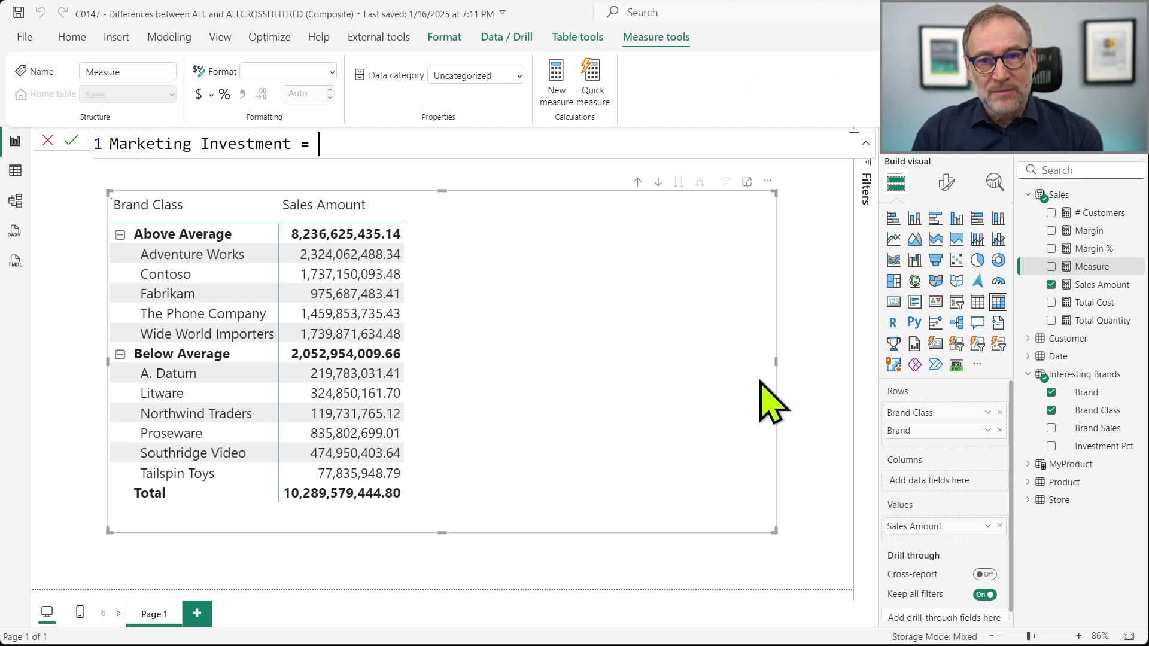
type("=")
key("shift+Return")
type("SUMX (")
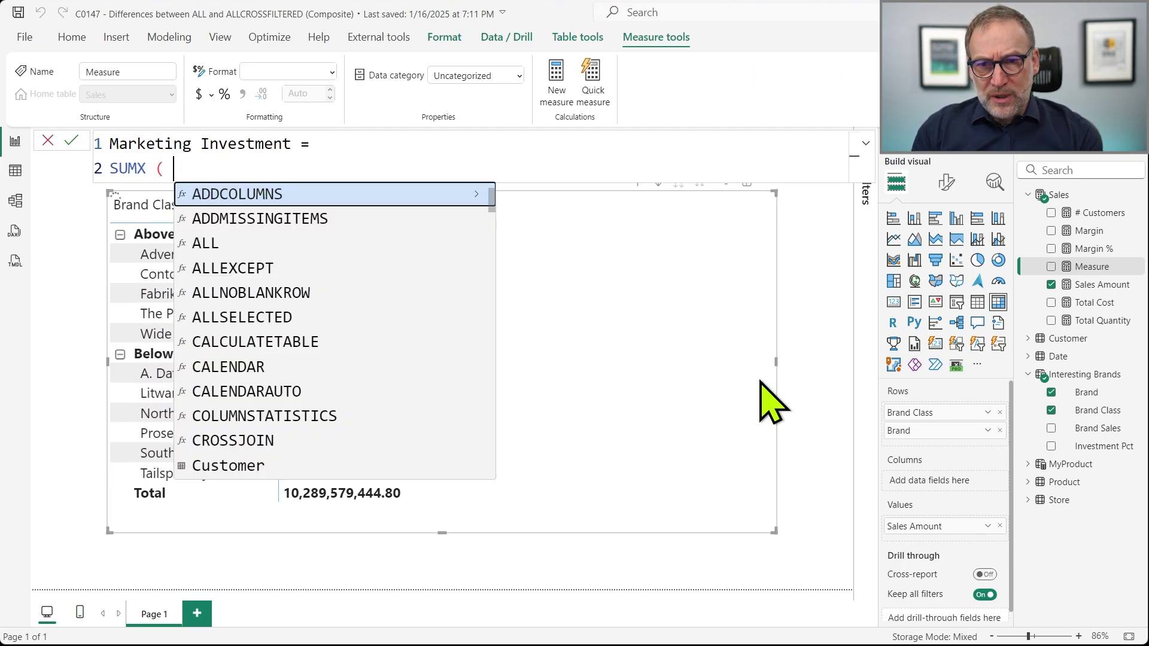
key("shift+Return")
type("Inte")
key("Tab")
type(",")
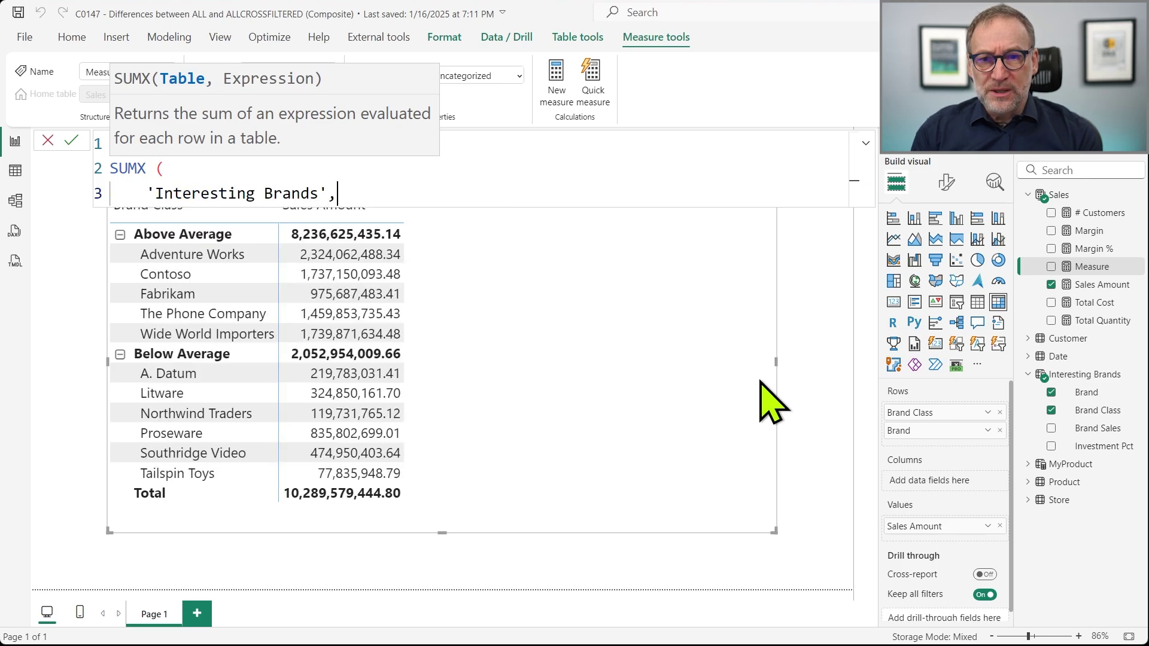
Step: Complete it with 'Interesting Brands'[Investment Pct] * [Sales Amount] and format it as Decimal number
key("shift+Return")
type("Int")
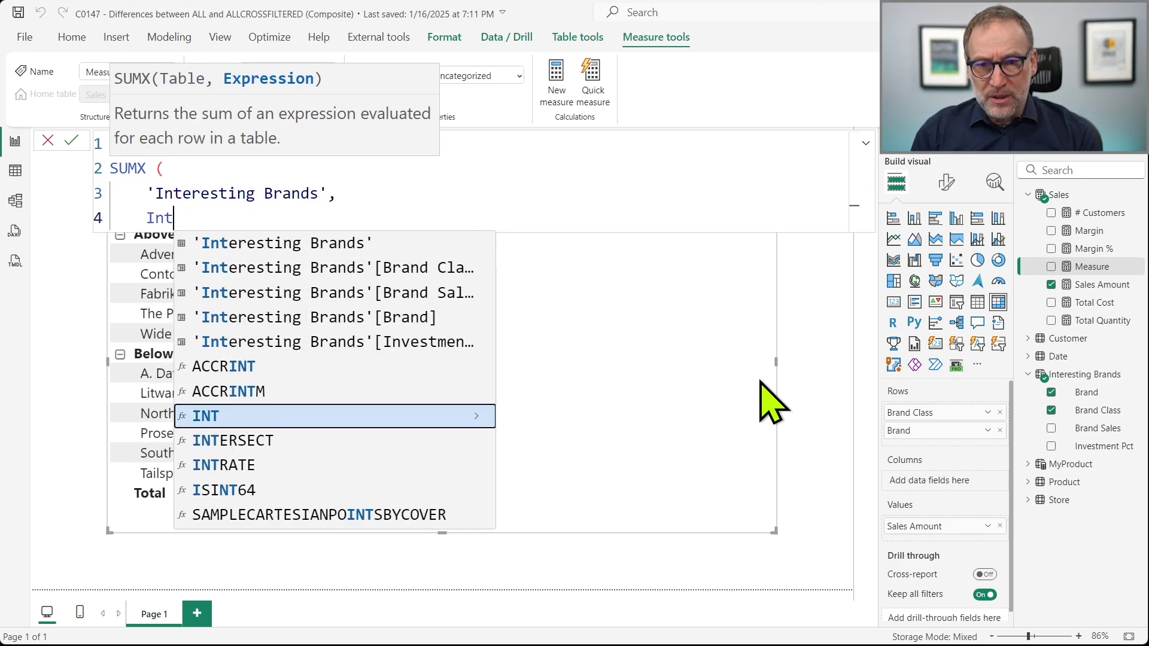
key("Up")
key("Up")
key("Up")
key("Tab")
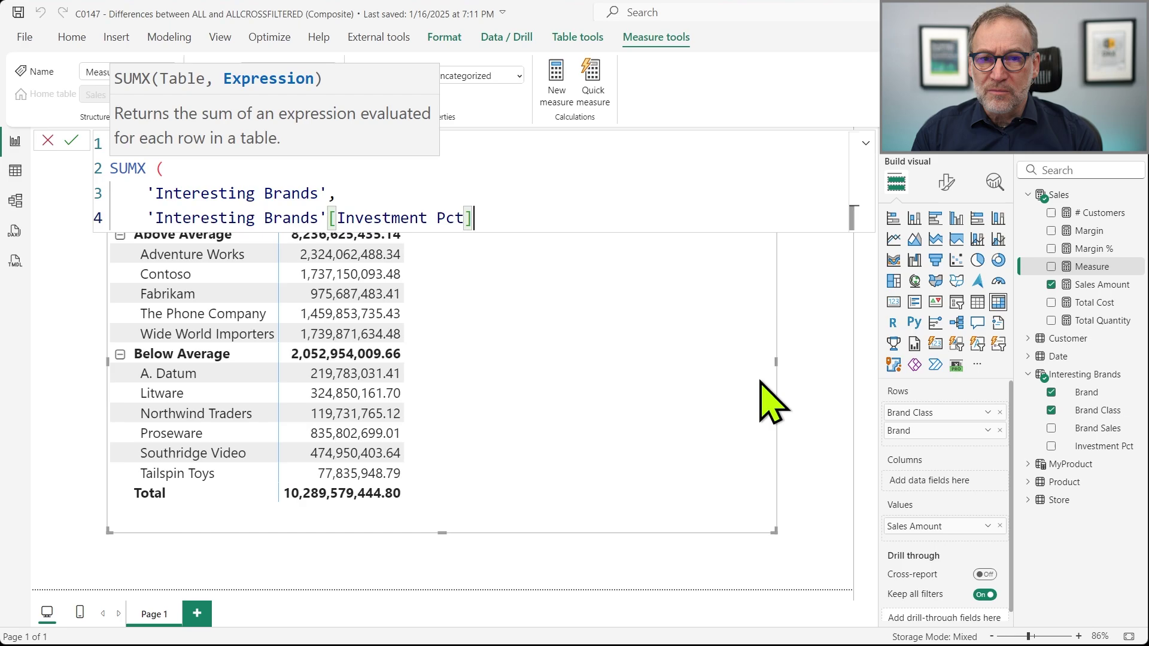
type("* ")
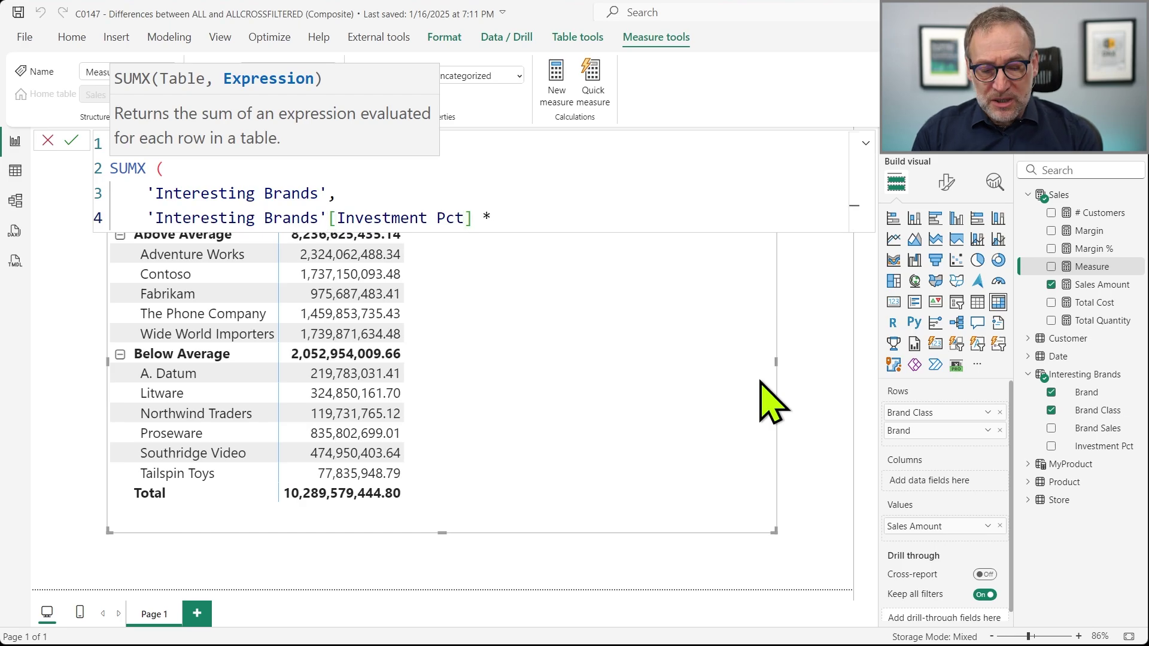
type("[S")
key("Tab")
key("Return")
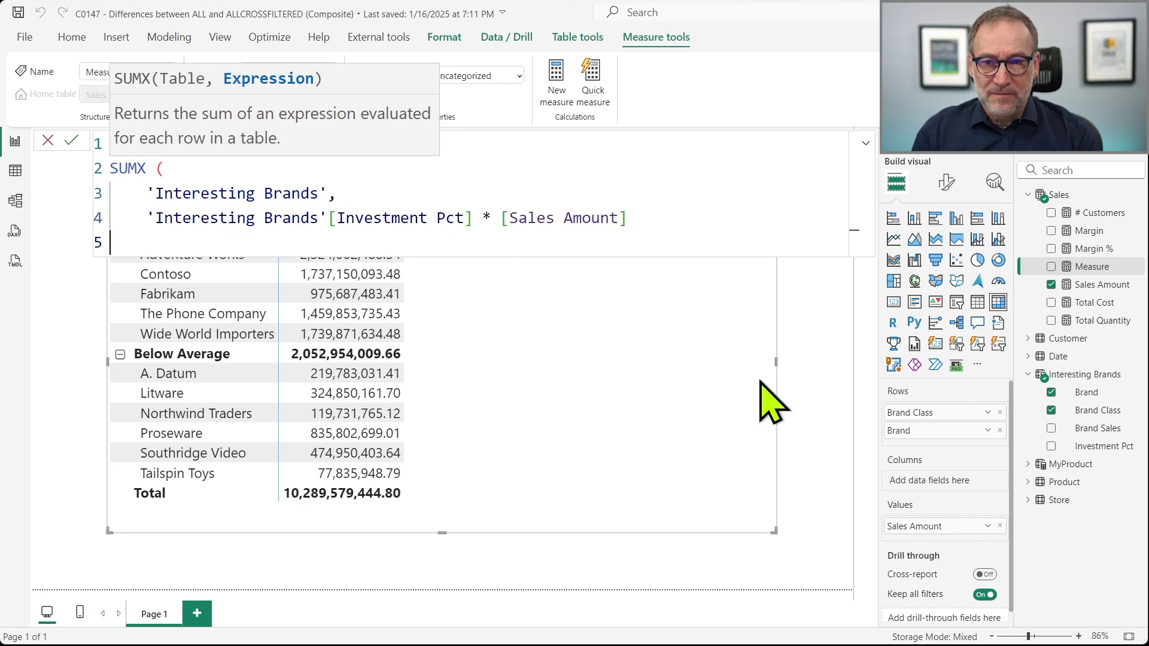
type(")")
key("Return")
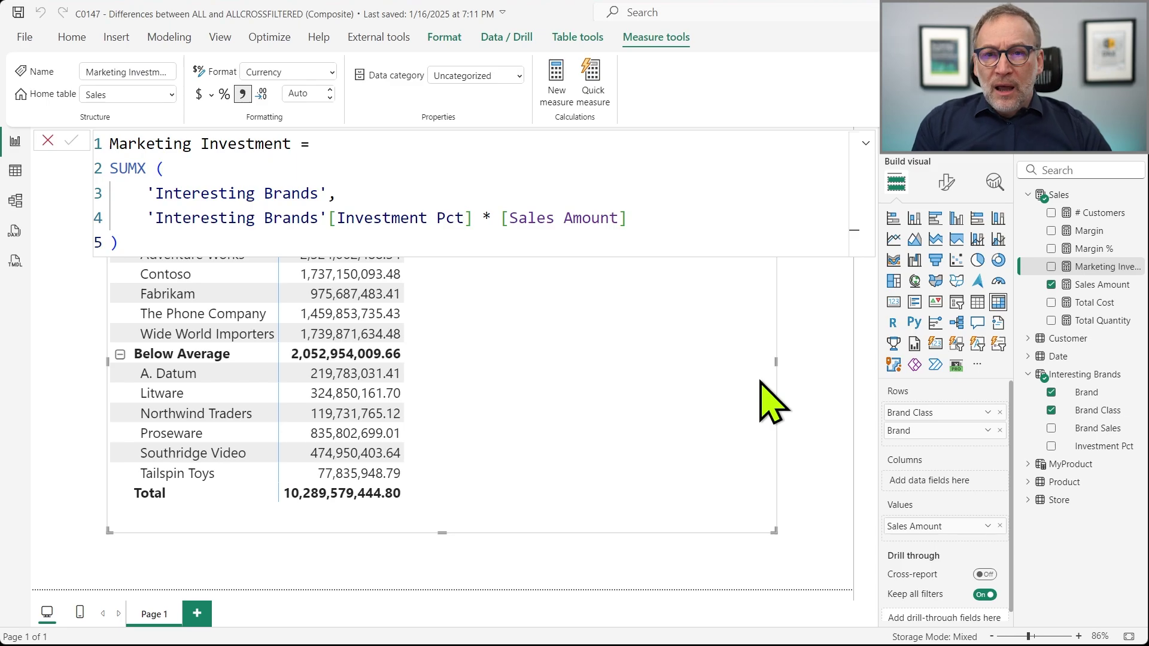
left_click(333, 73)
left_click(302, 134)
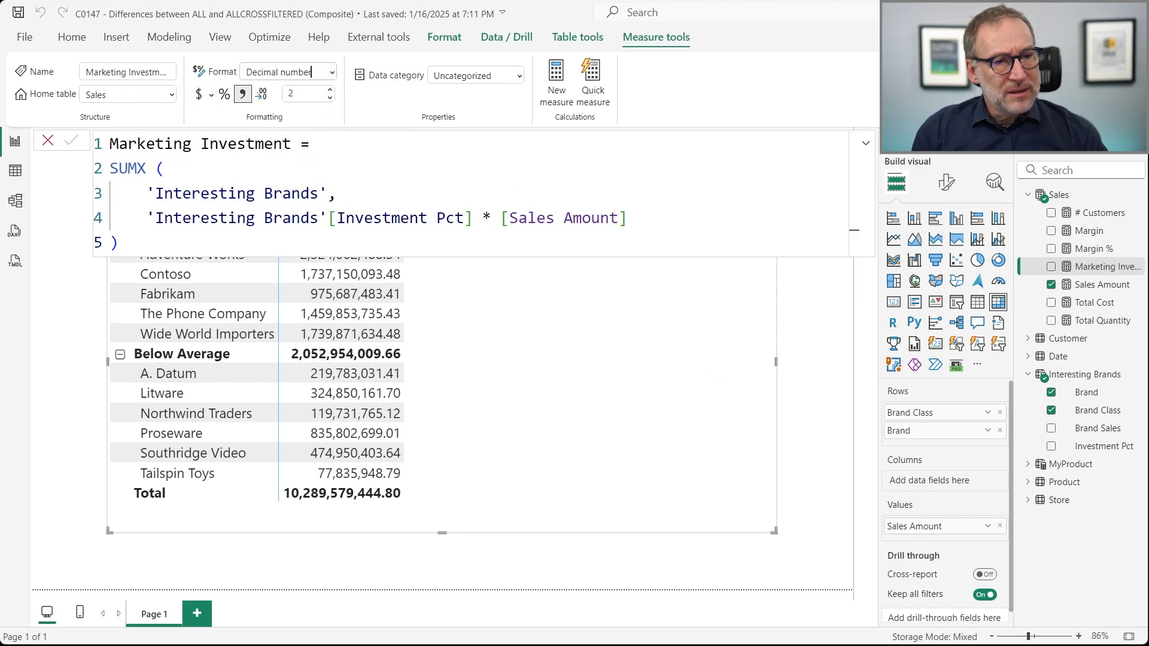
Step: Drop Marketing Investment into the matrix Values beside Sales Amount, totalling 267,628,303.15
left_click_drag(1107, 266, 595, 370)
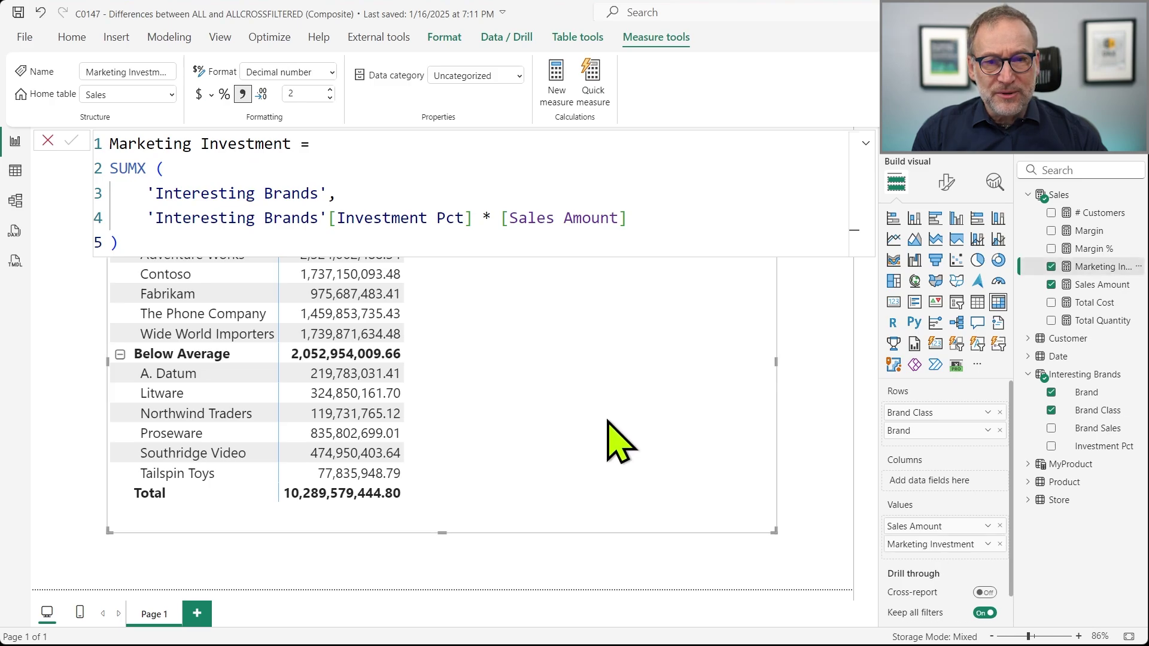
left_click(754, 574)
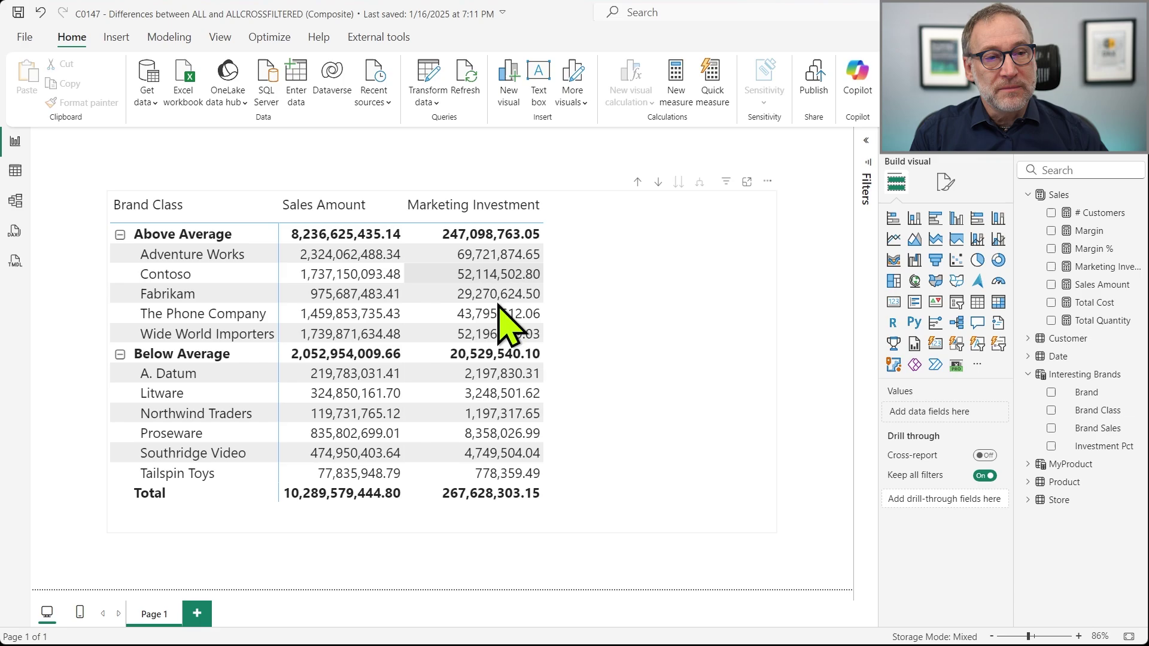
Step: Start a new Sales measure 'Investment % = DIVIDE(' with [Marketing Investment] as the numerator
right_click(1101, 194)
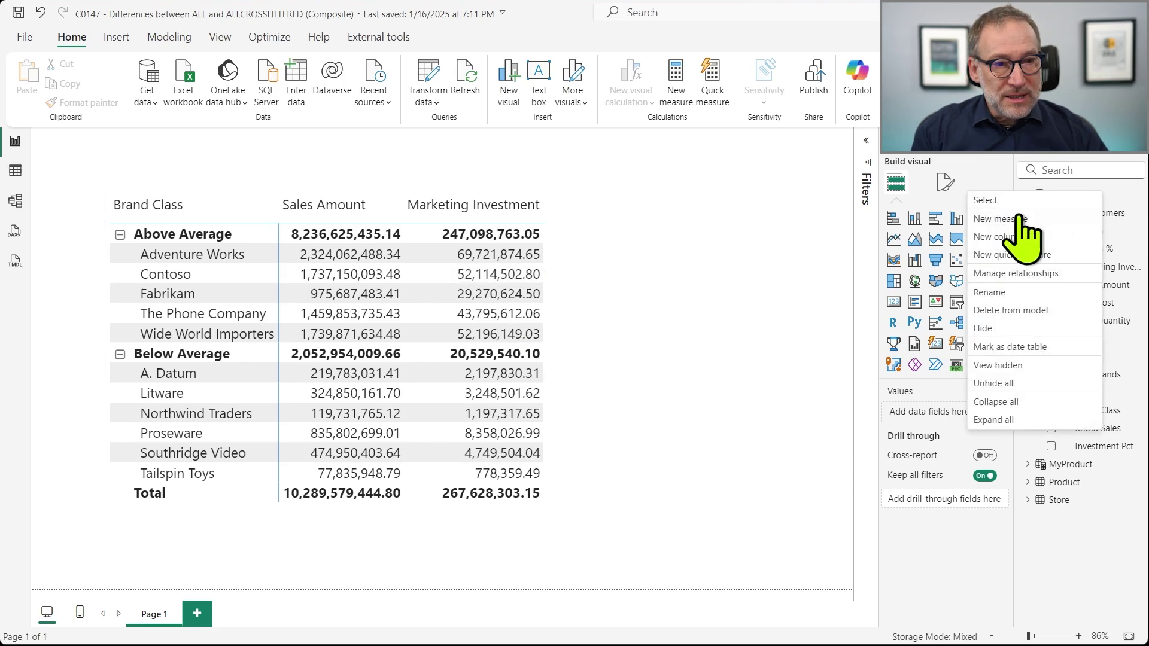
left_click(1018, 219)
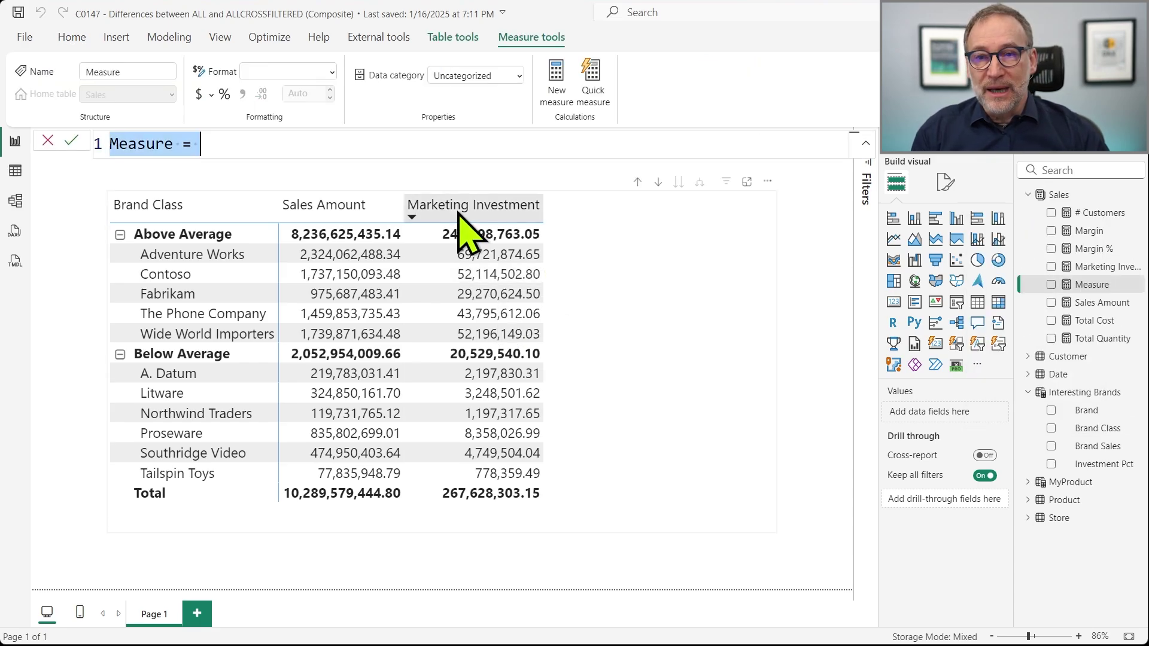
type("Investm")
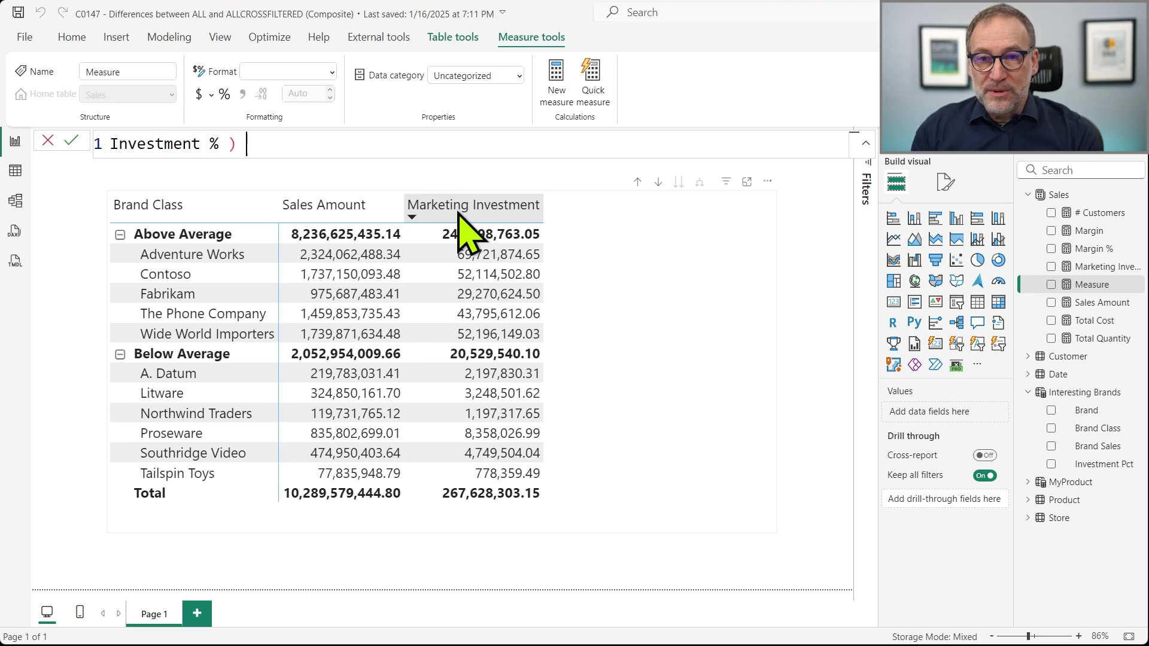
type("ent % =")
key("shift+Return")
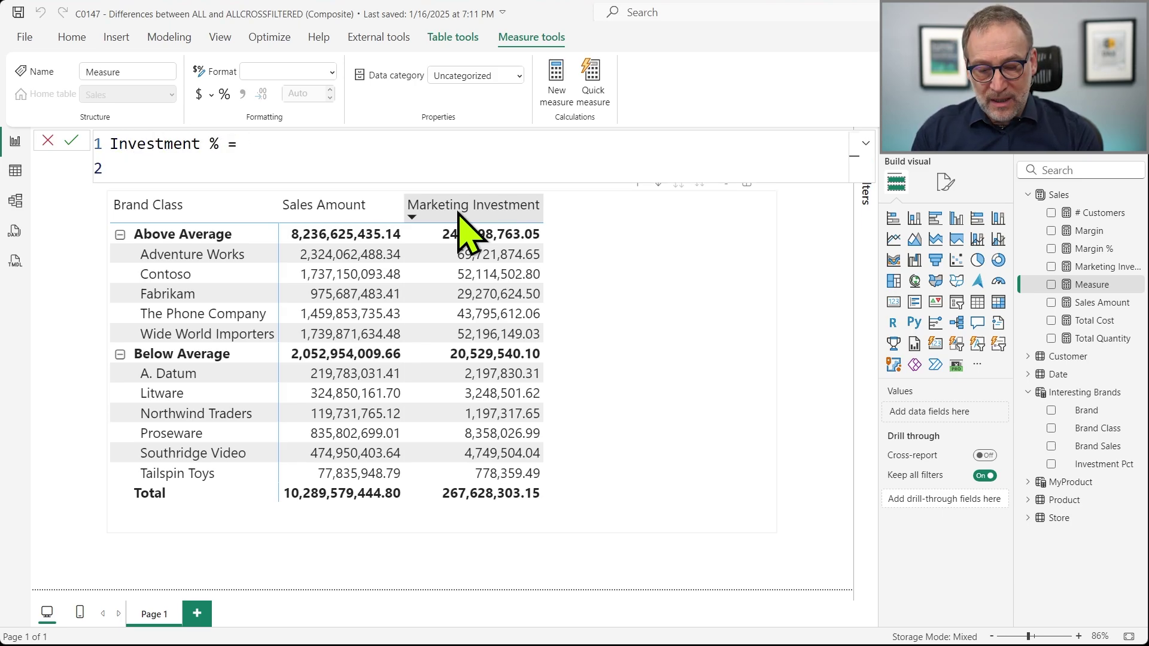
type("DIVIDE (")
key("shift+Return")
type("[")
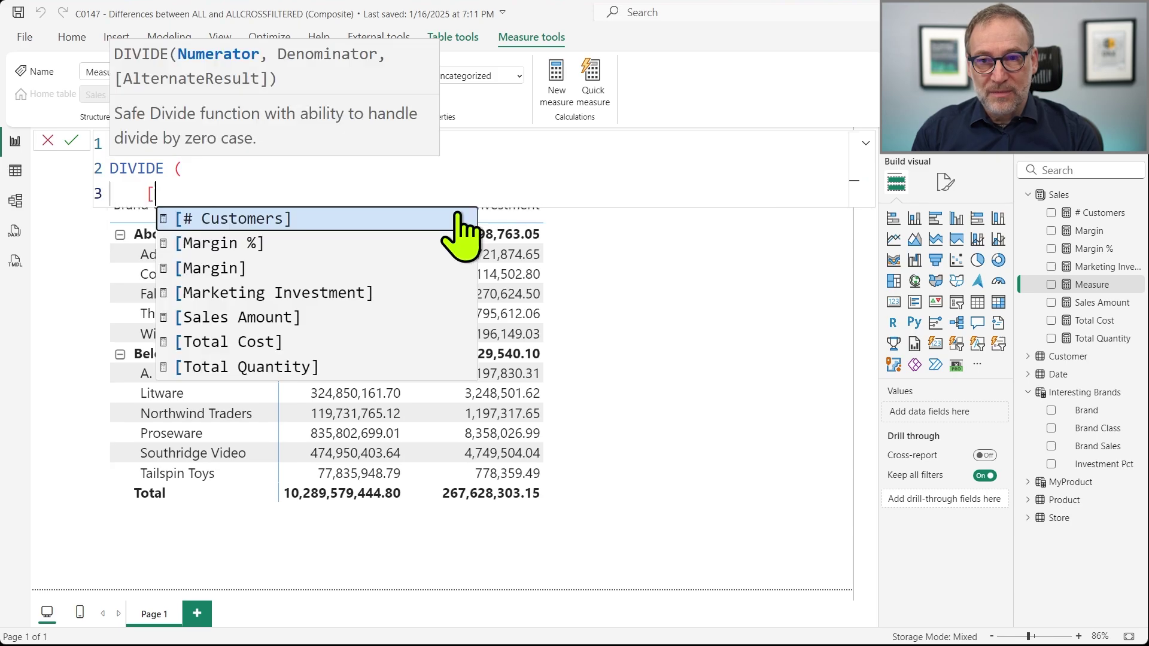
key("Down")
key("Down")
key("Down")
key("Tab")
type(",")
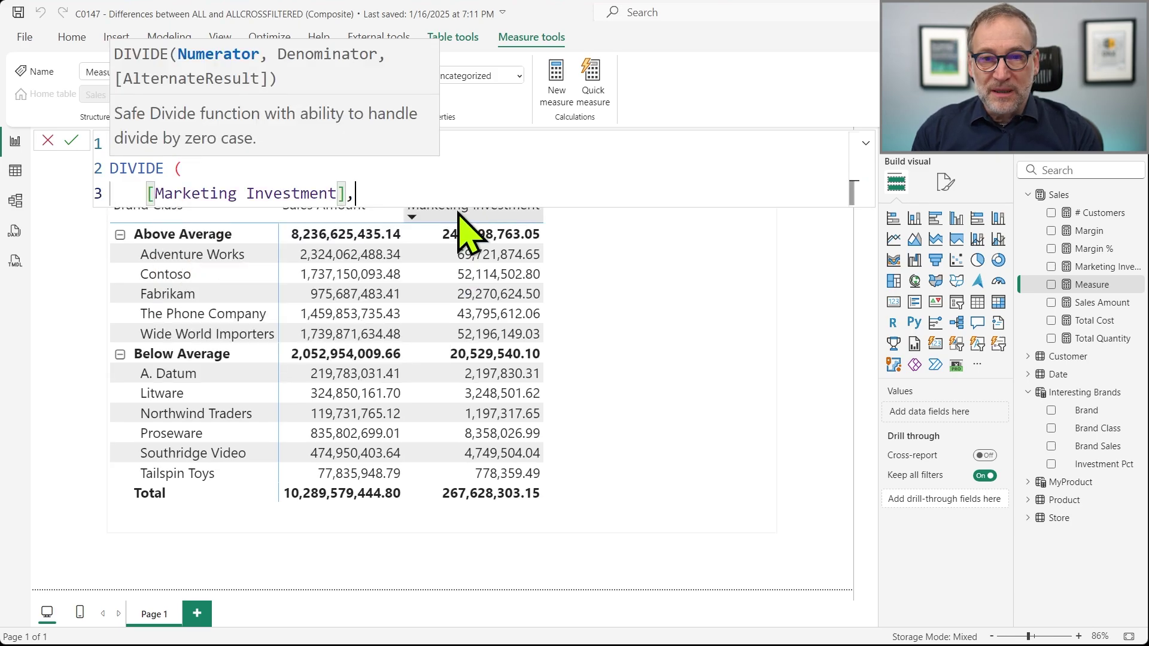
key("shift+Return")
Step: Add the denominator CALCULATE([Marketing Investment], ALL ( Sales )) to the Investment % formula
type("CAL")
key("Tab")
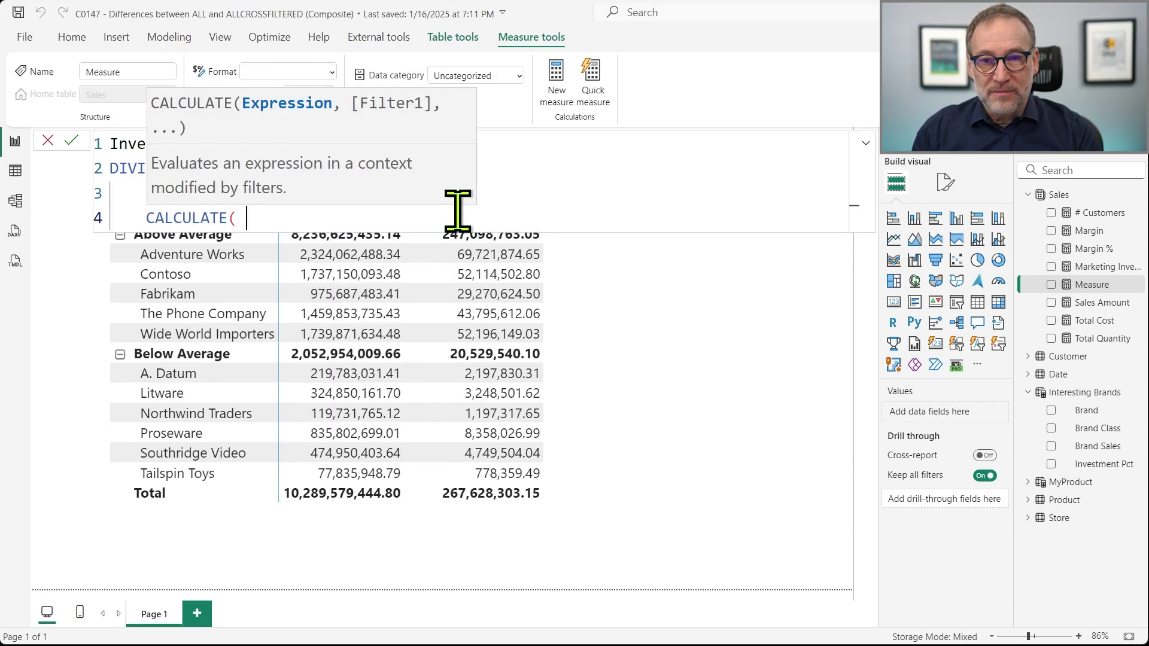
type("[M")
key("Down")
key("Tab")
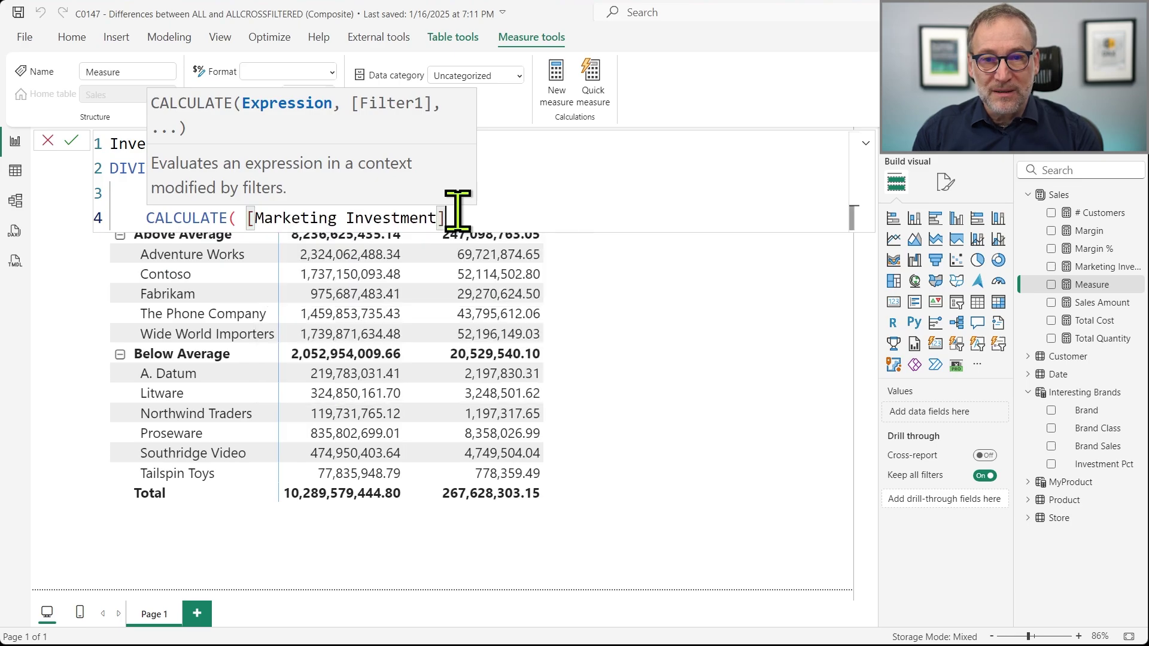
type(", ALL (")
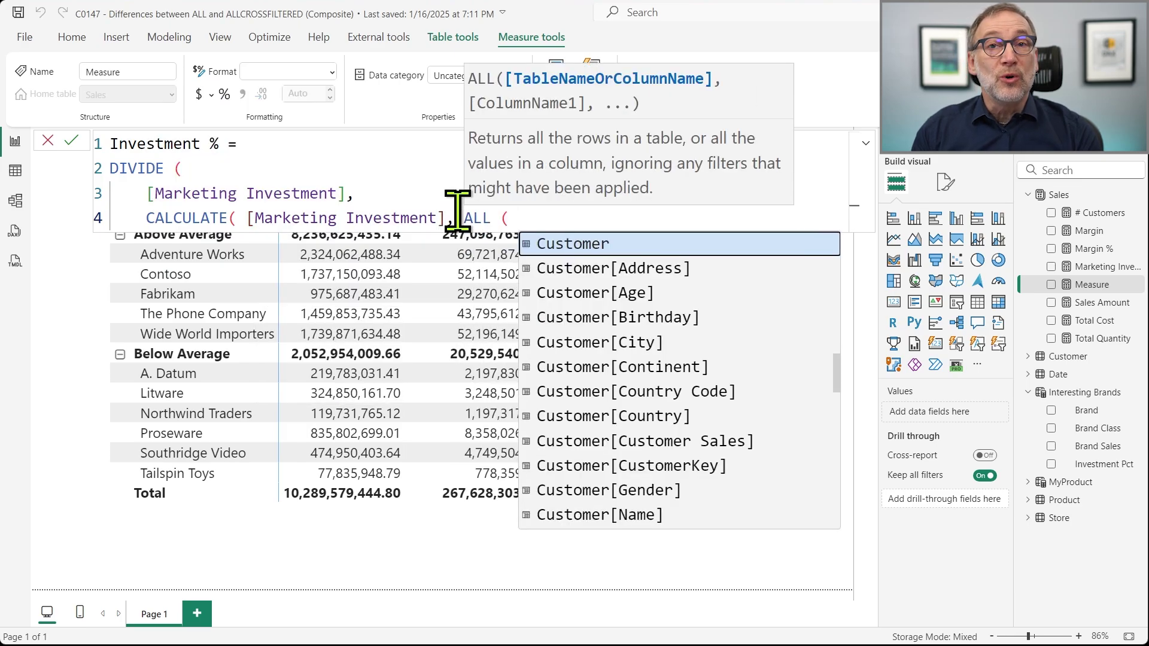
type(" Sales )")
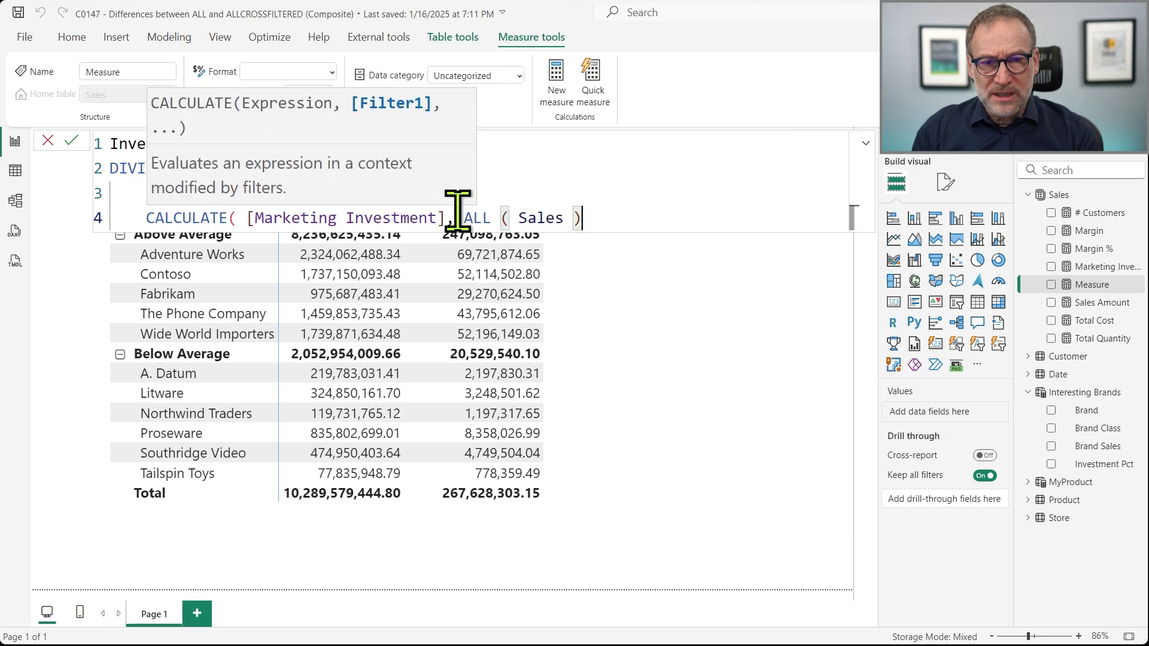
key("Return")
type(")")
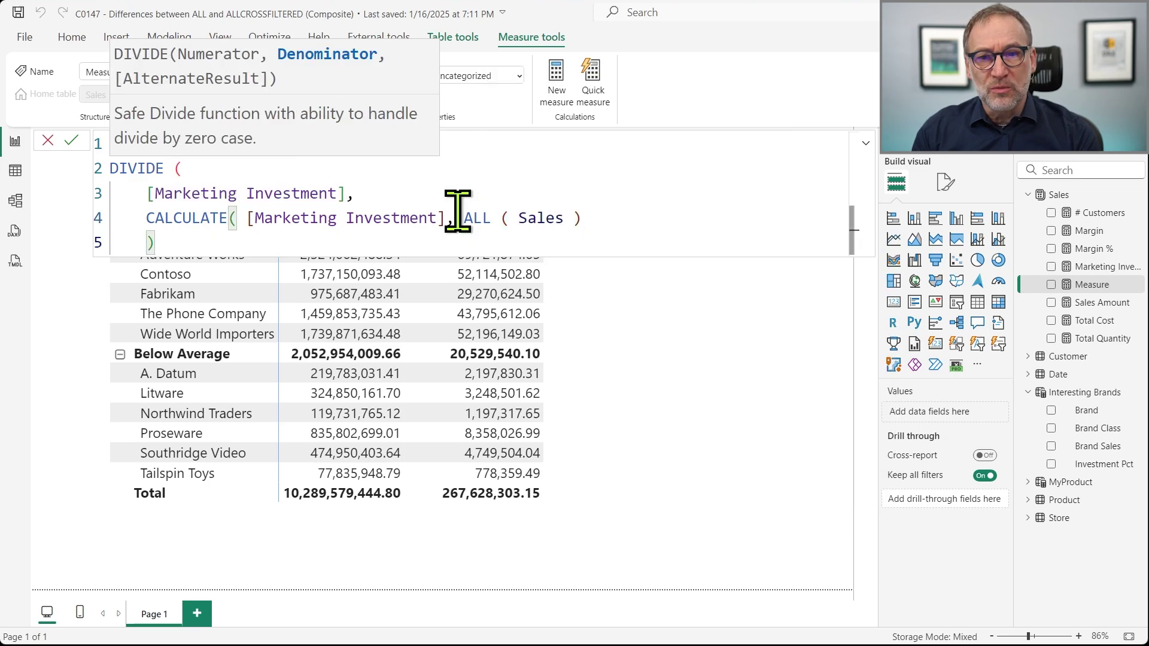
Step: Close the formula's parentheses, unindent the final parenthesis, and commit the Investment % measure
key("Up")
key("End")
type(")")
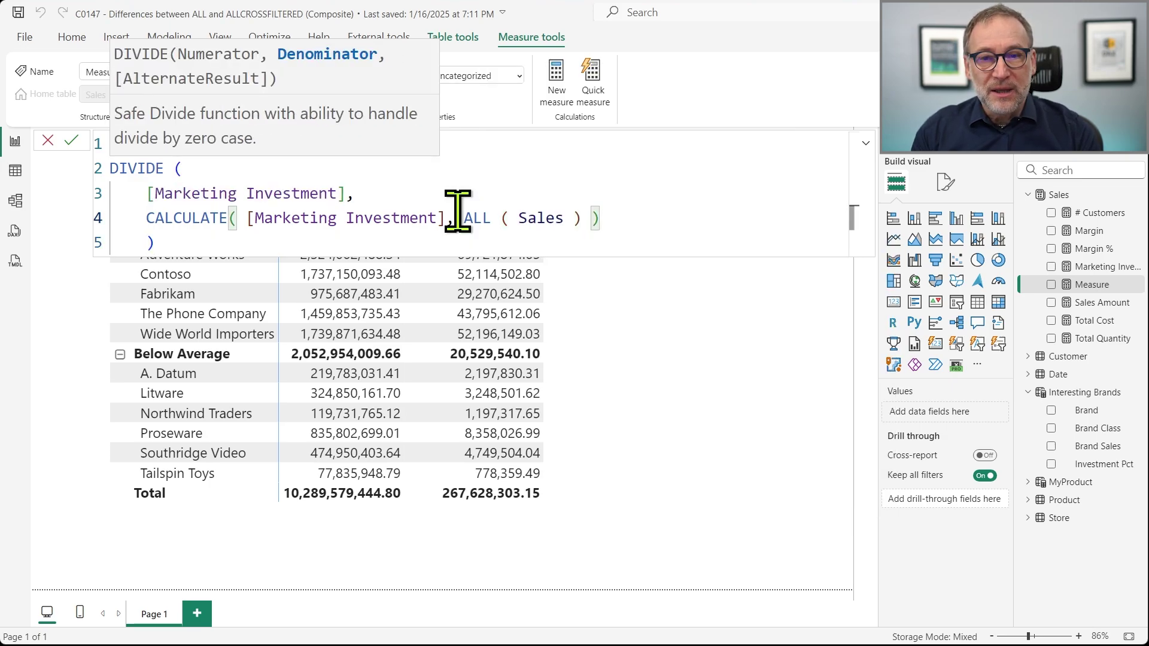
key("Down")
key("shift+Tab")
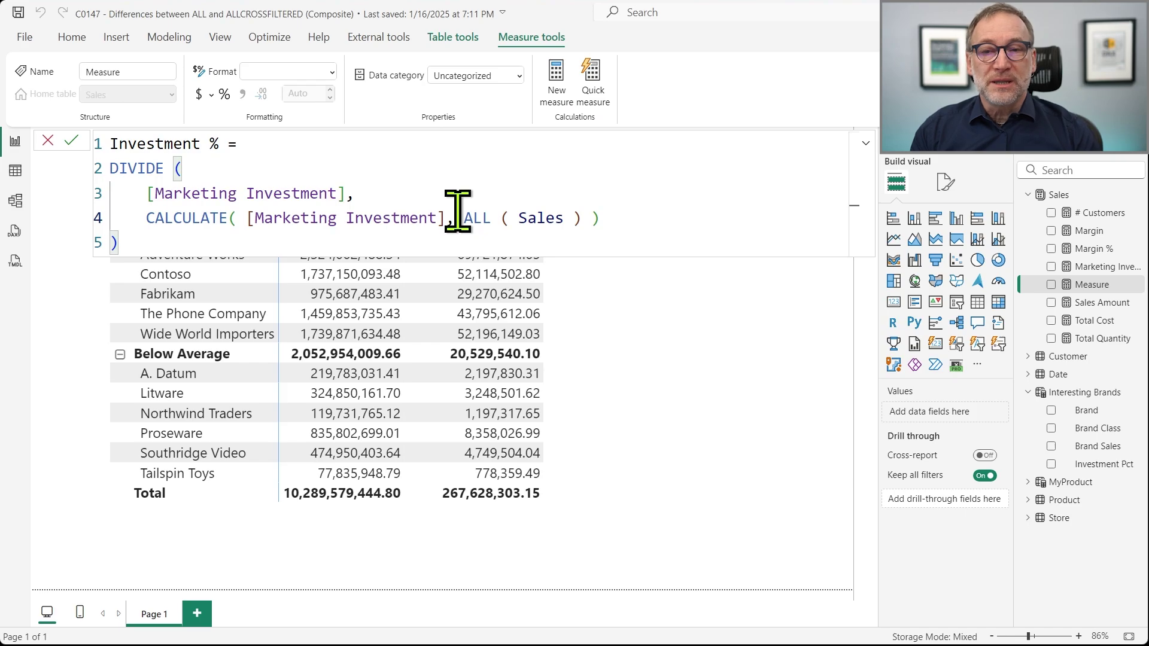
key("Up")
key("Return")
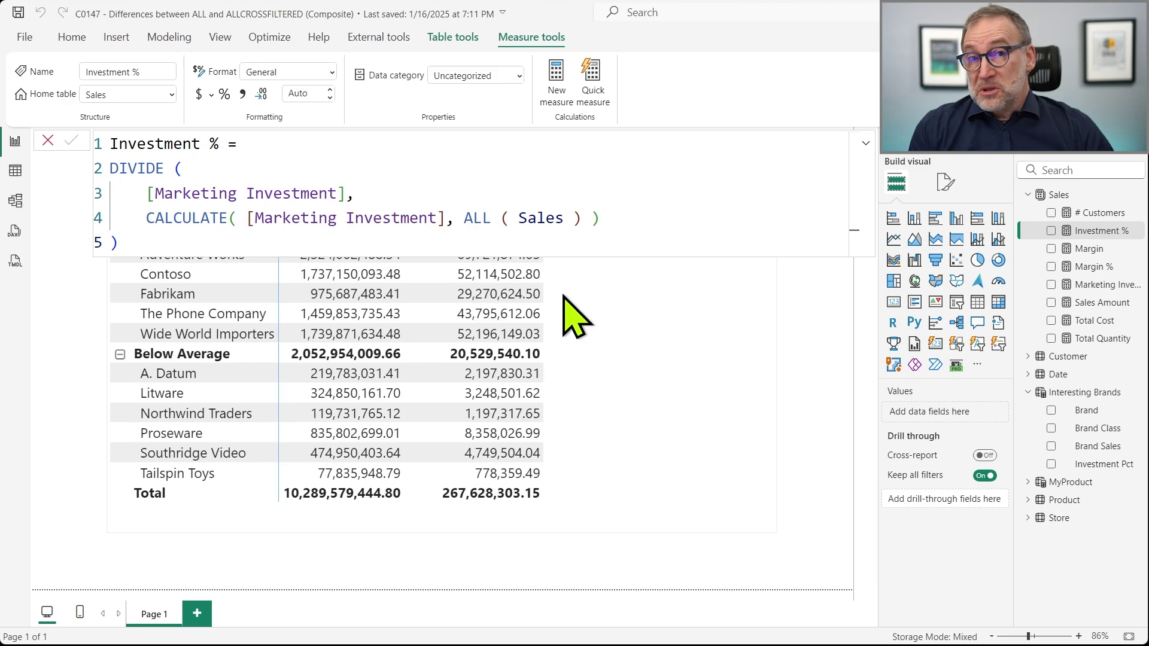
Step: Apply percentage format to Investment % and add it to the matrix, showing 100.00% everywhere
left_click(516, 245)
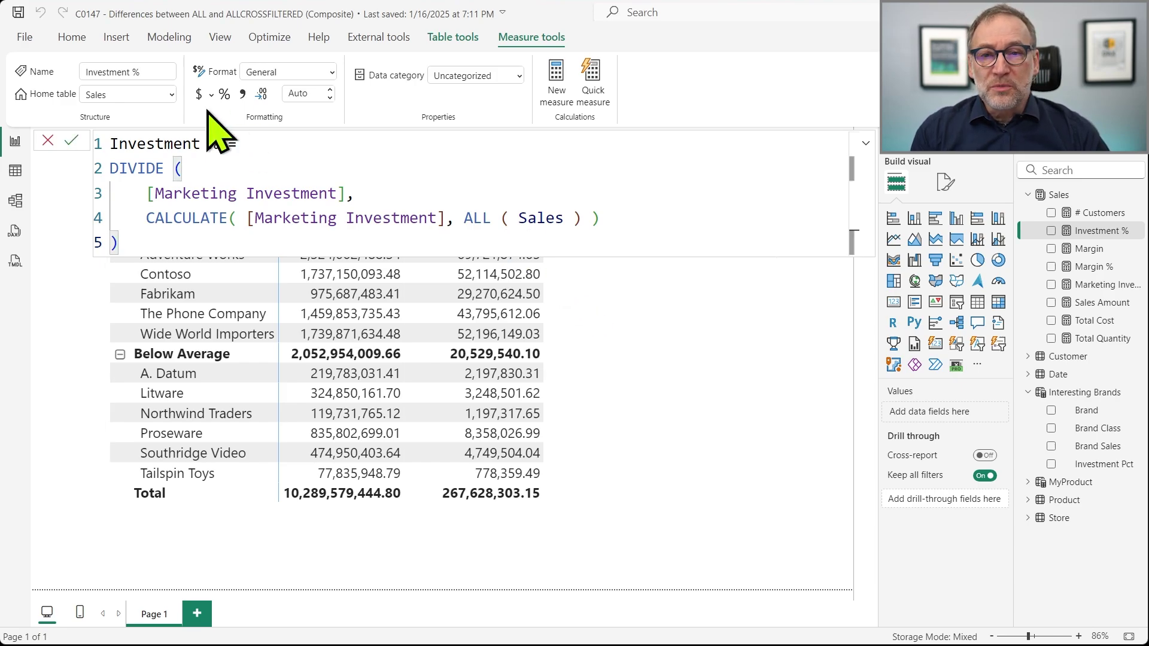
left_click(223, 92)
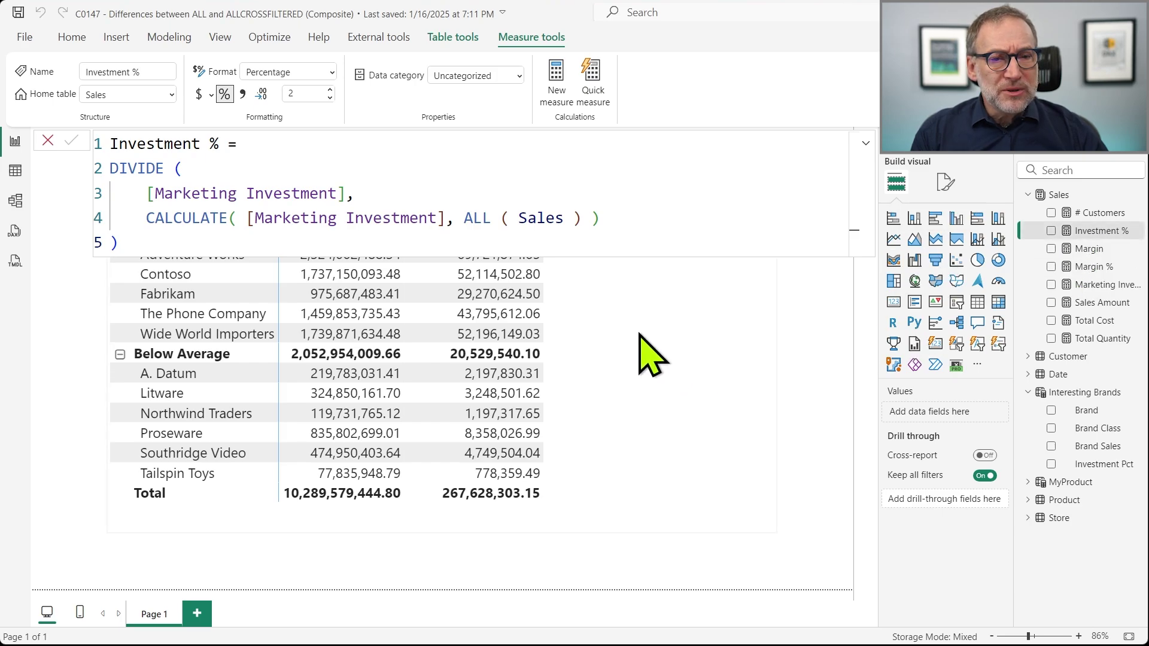
left_click(623, 227)
left_click(712, 329)
left_click_drag(1095, 232, 602, 350)
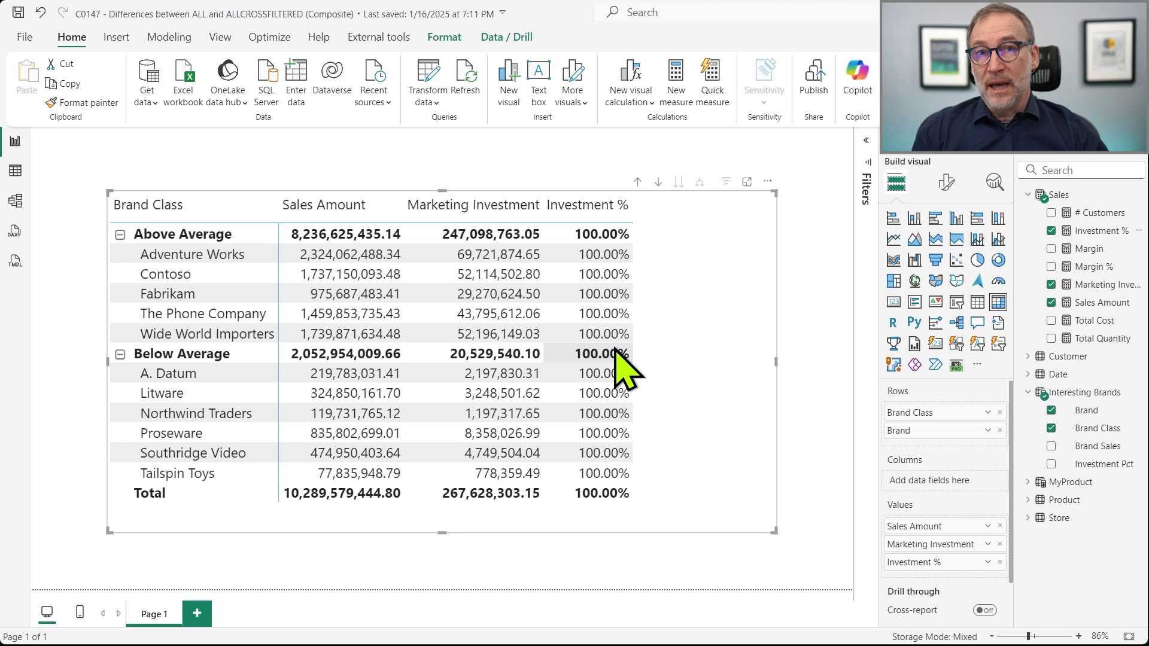
Step: In Model view, shift the Product card right and place the Sales table beside it
left_click(17, 201)
left_click(546, 354)
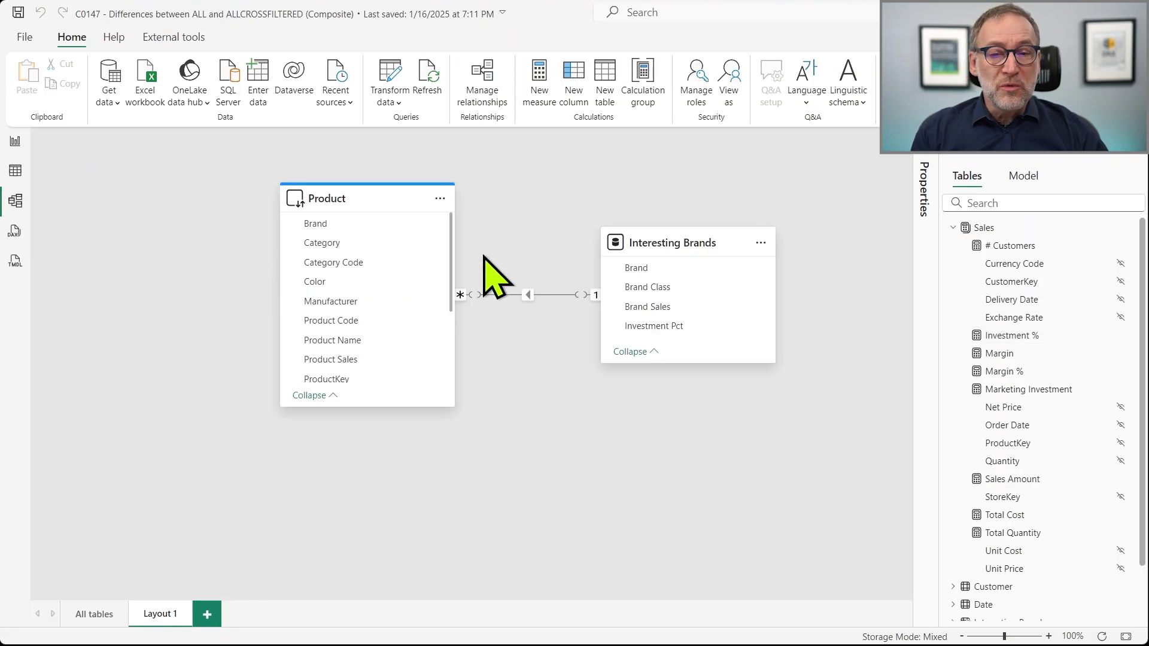
mouse_move(362, 203)
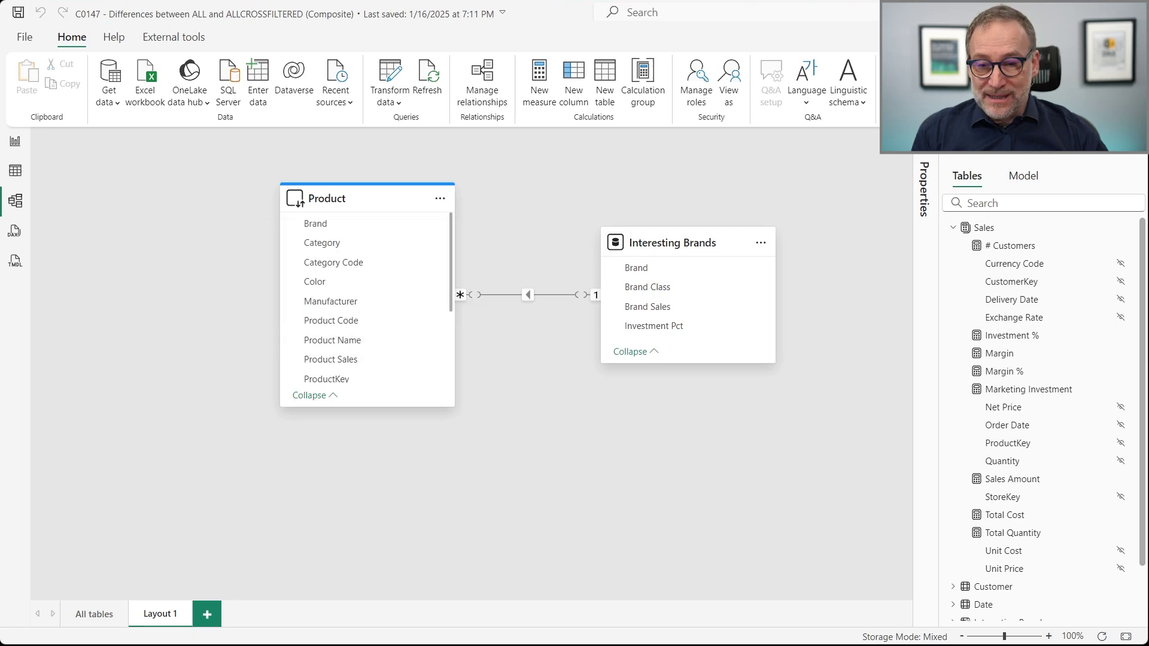
left_click_drag(389, 204, 488, 203)
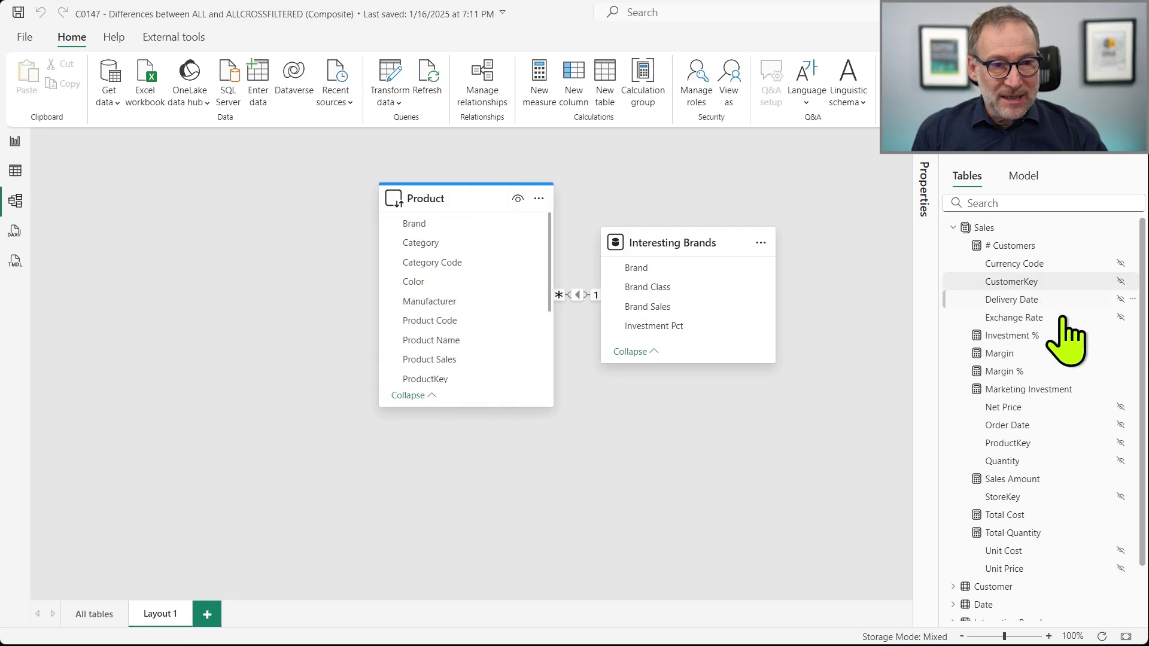
left_click_drag(995, 234, 200, 242)
left_click_drag(177, 220, 157, 196)
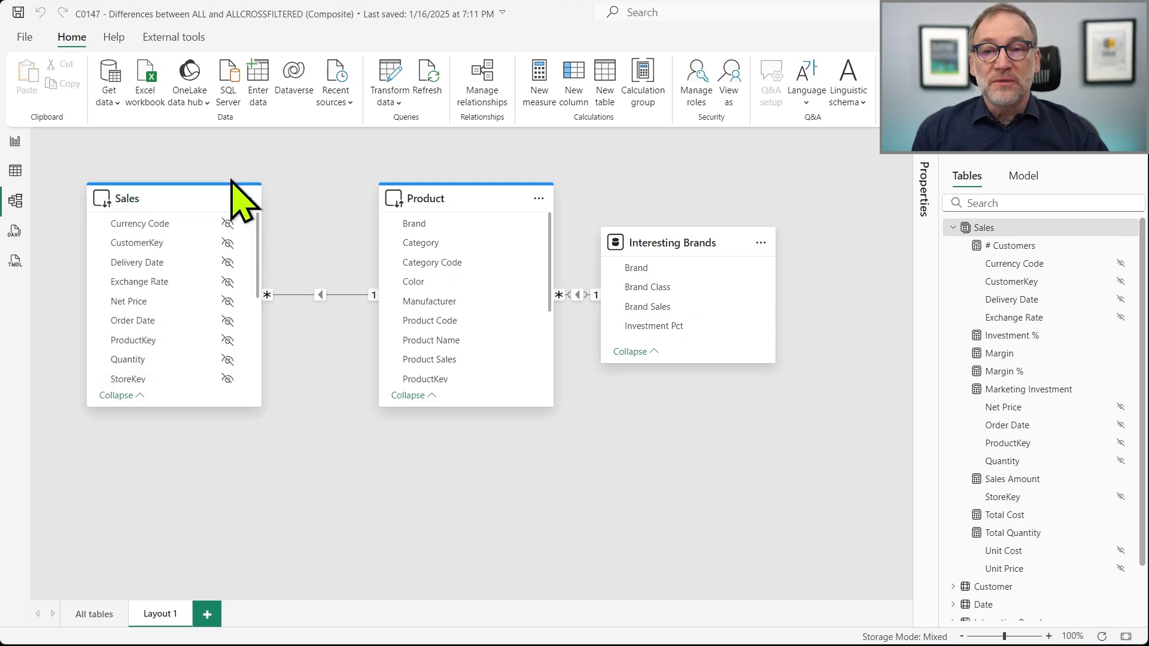
Step: Move the Interesting Brands card further right to complete the row, then go back to the report
mouse_move(137, 202)
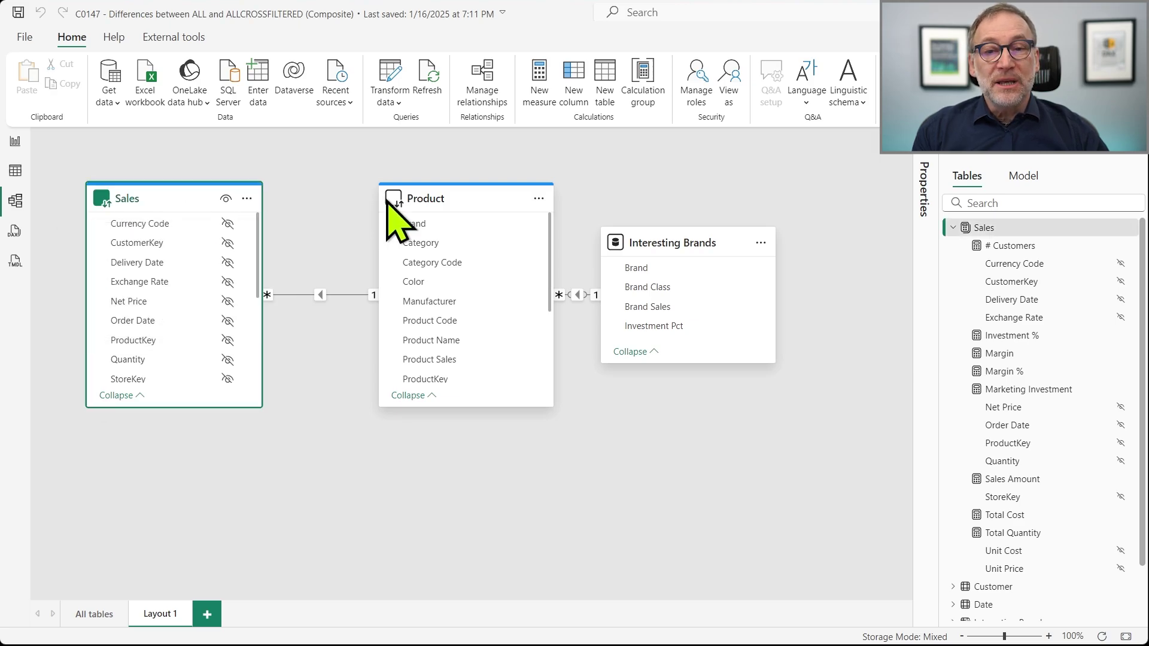
left_click(398, 223)
left_click(352, 344)
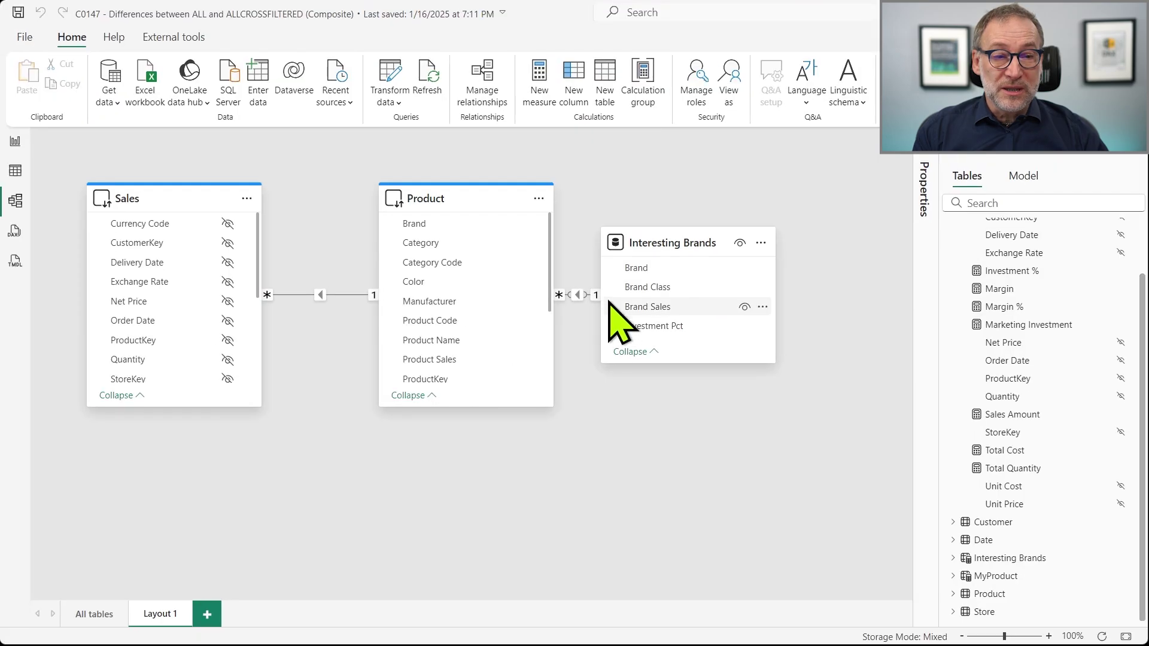
left_click_drag(685, 244, 761, 245)
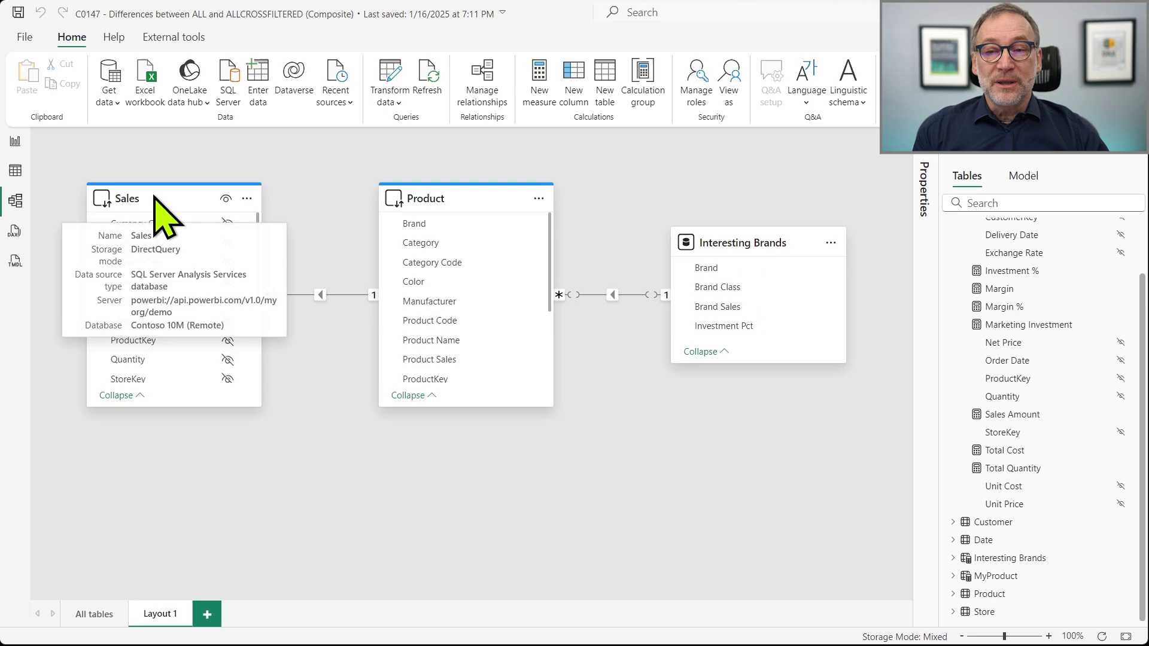
left_click(155, 198)
left_click(766, 236)
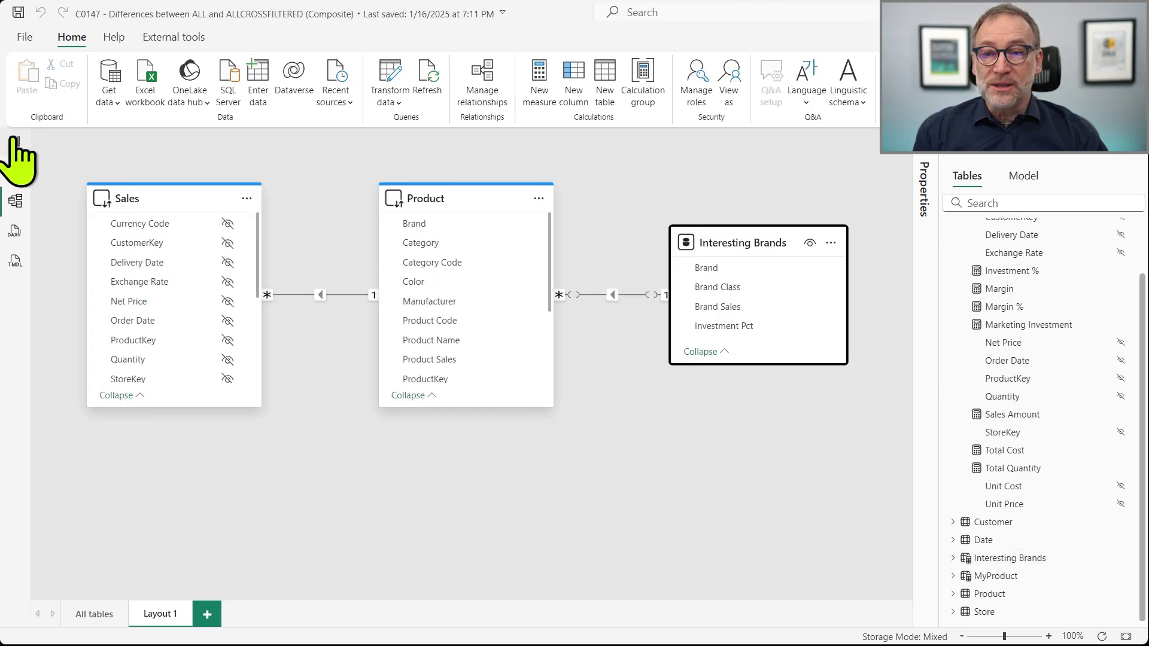
left_click(15, 141)
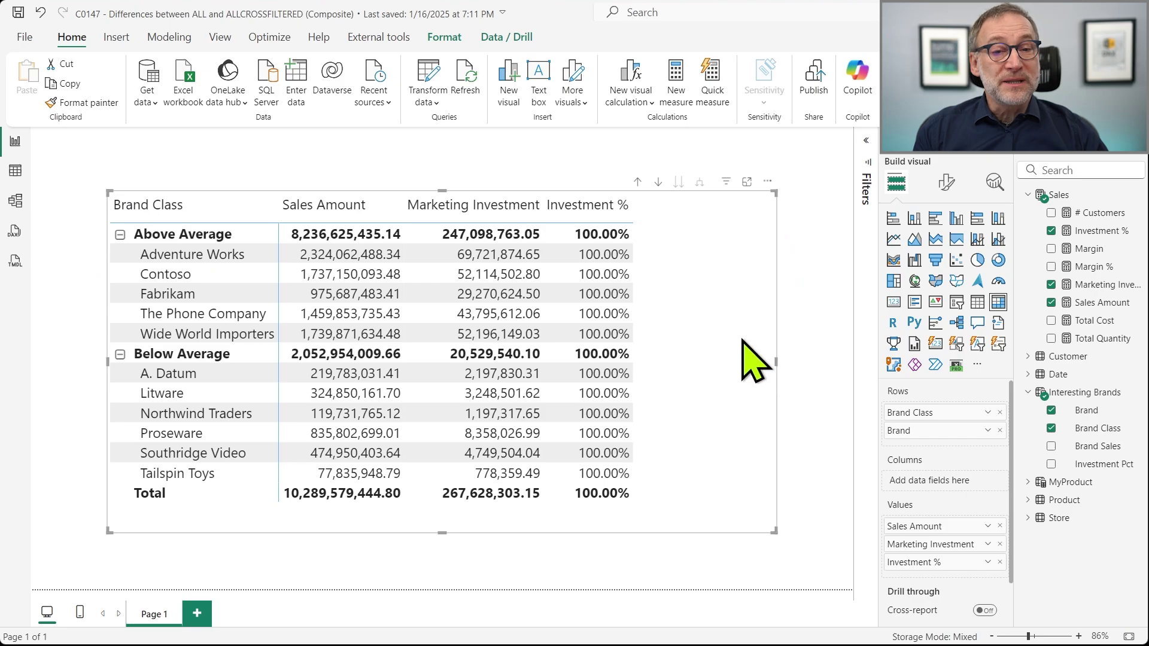
Step: Replace ALL with ALLCROSSFILTERED ( Sales ) in Investment %, giving per-brand shares like Below Average 7.67%
left_click(1102, 231)
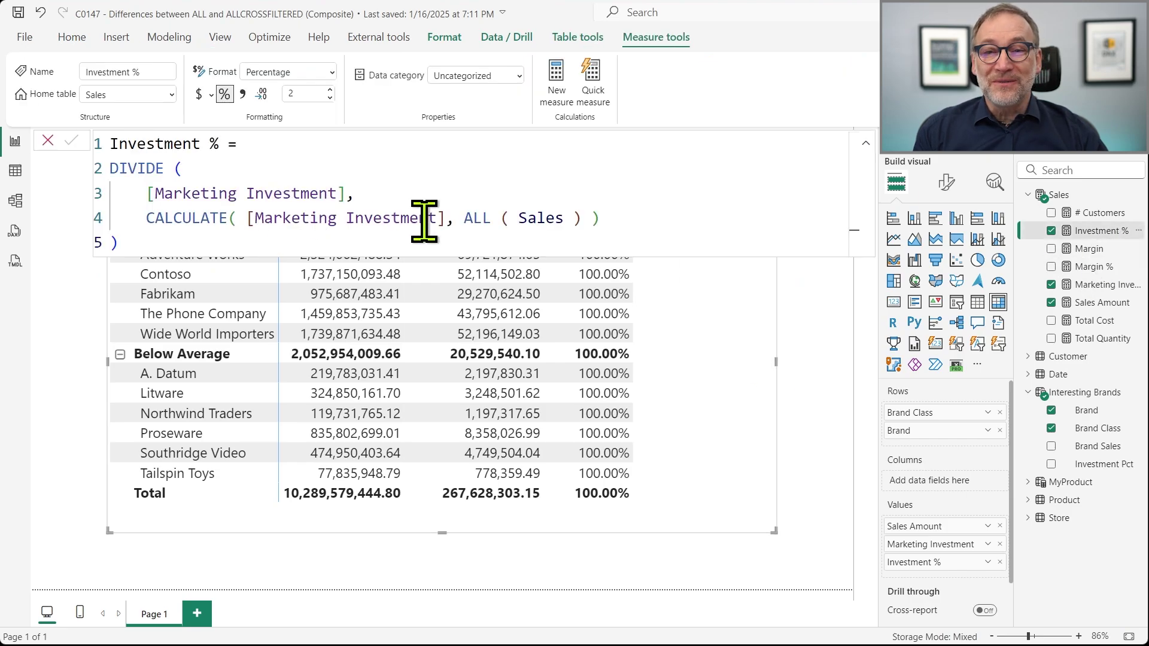
left_click(495, 219)
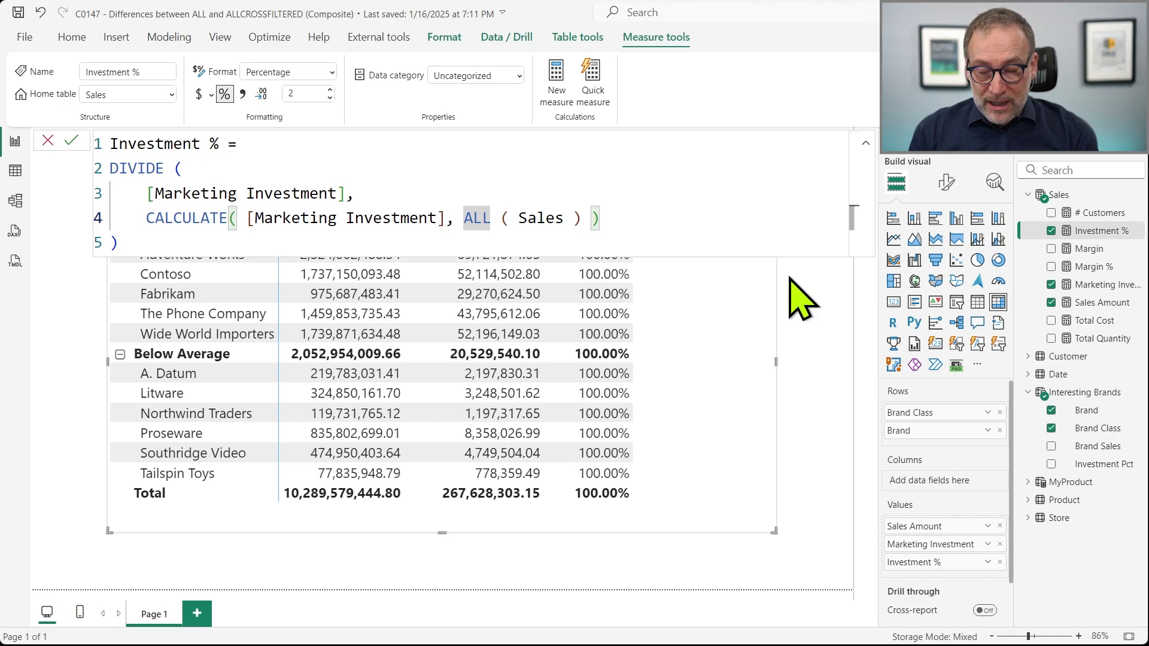
type("CR")
key("Tab")
key("End")
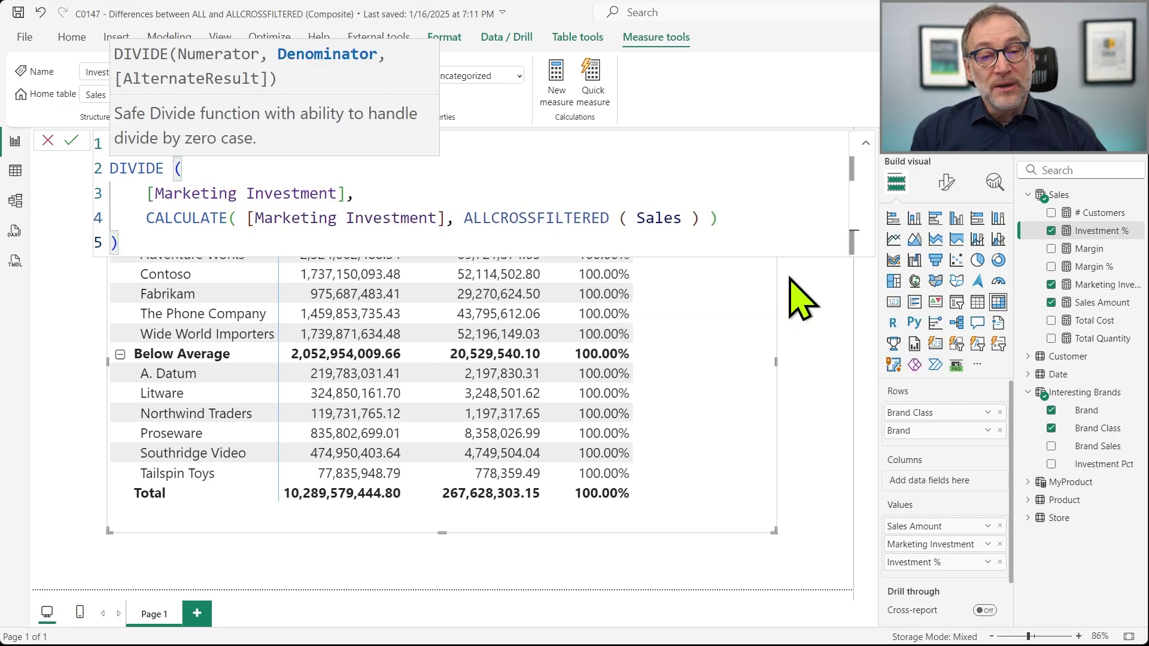
left_click(726, 239)
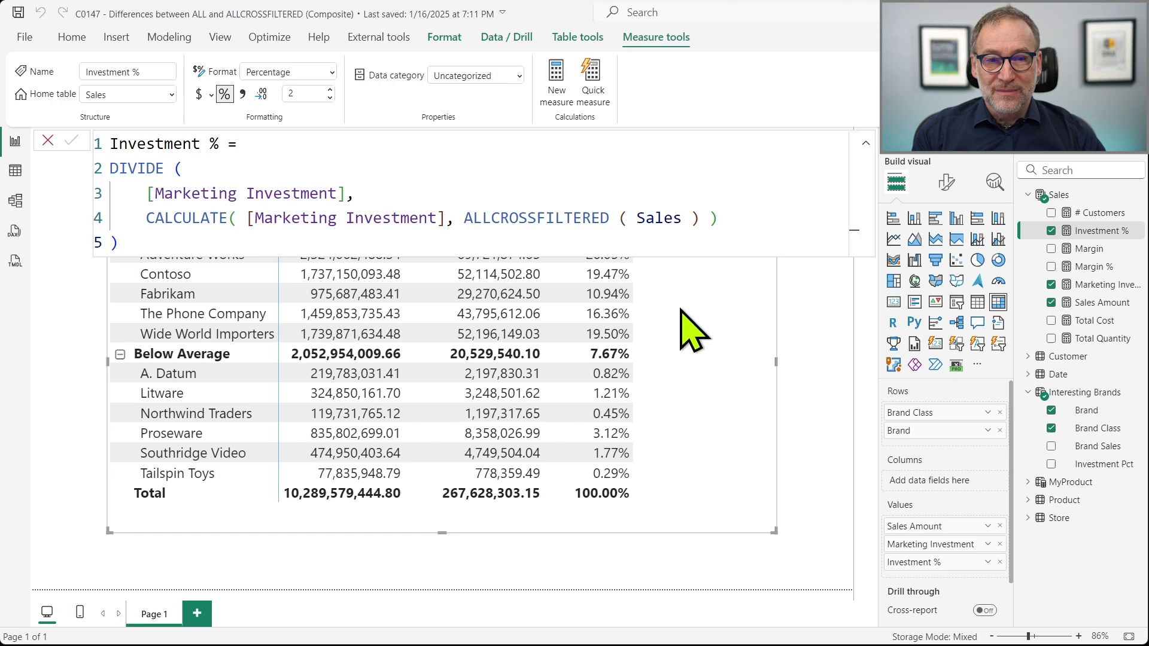
left_click(681, 244)
left_click(712, 335)
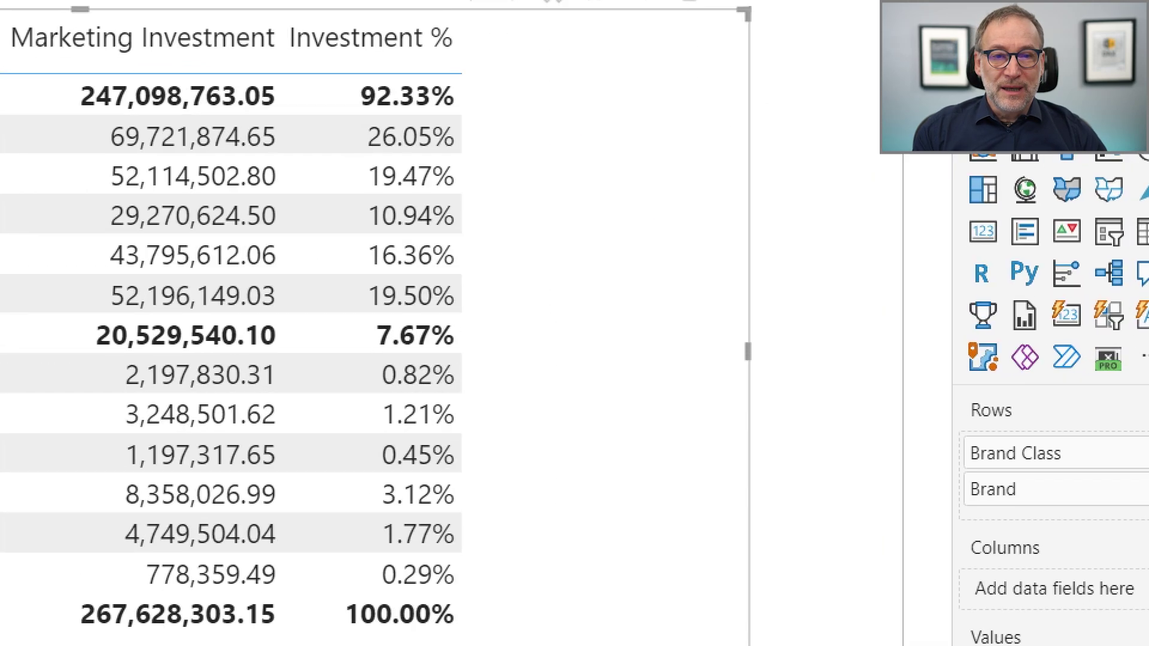